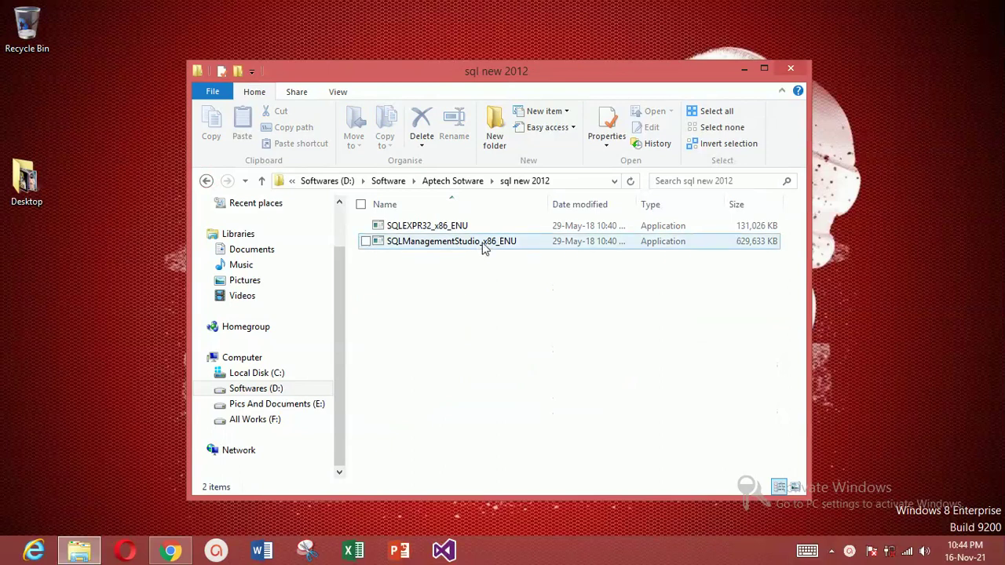
- Run SQLEXPR32_x86_ENU from the 'sql new 2012' folder to begin extracting setup files
left_click(471, 226)
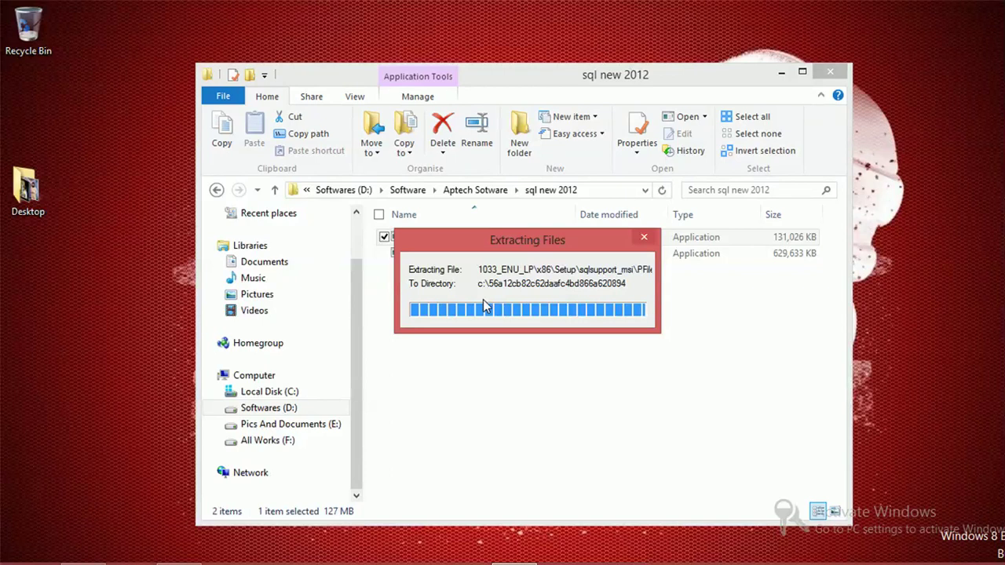
- Launch Notepad by searching 'no' on the Start screen
key("super")
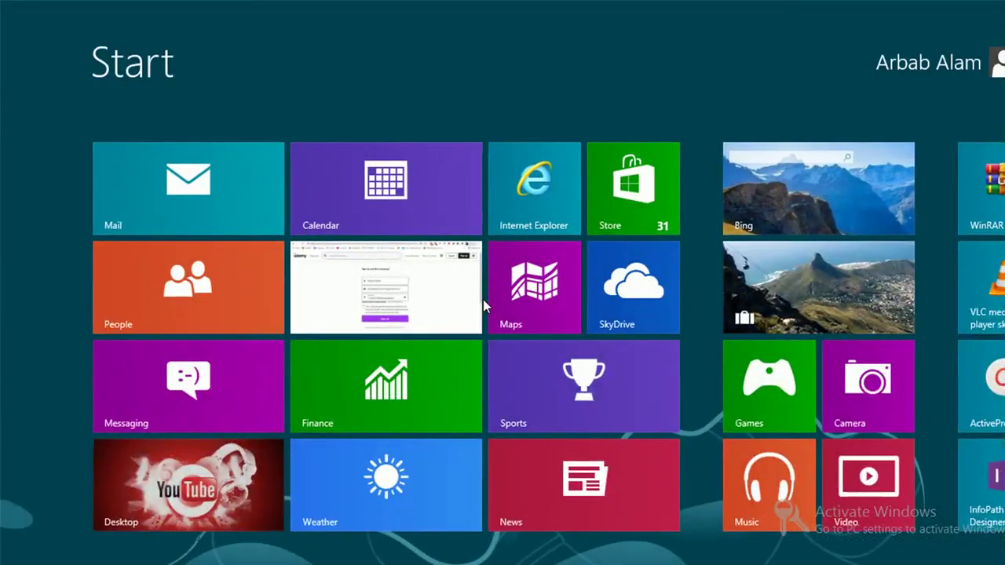
type("no")
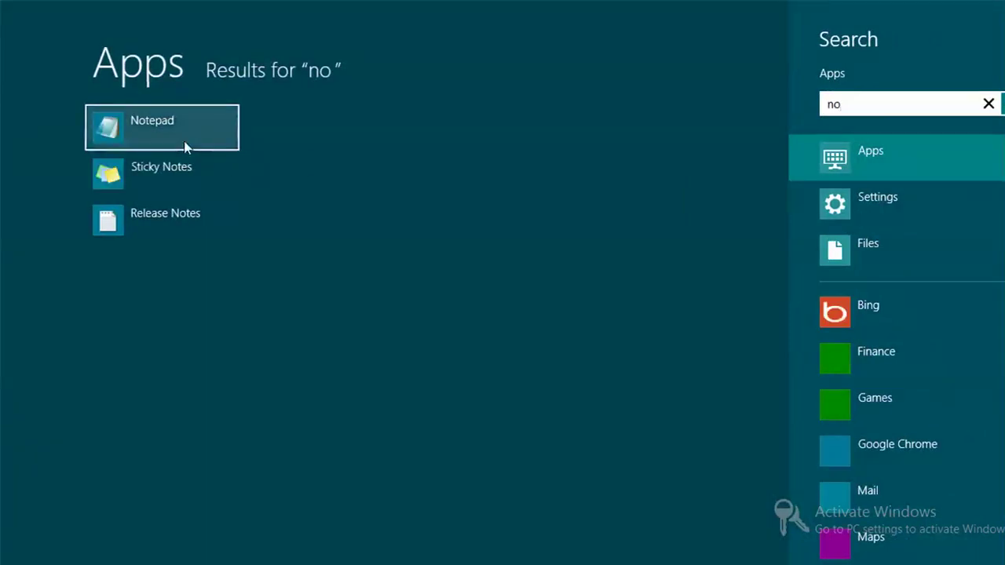
left_click(184, 147)
- Write 'Assalam o alaikum Sql Installation 2012' and 'wait for step' on the next line
type("Assalam o ala")
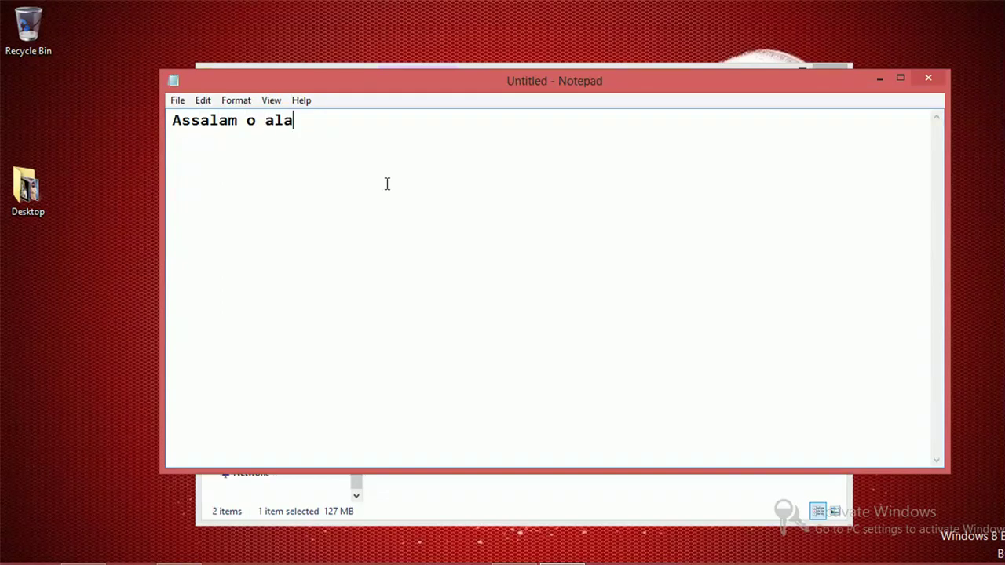
type("ikum Sql Ins")
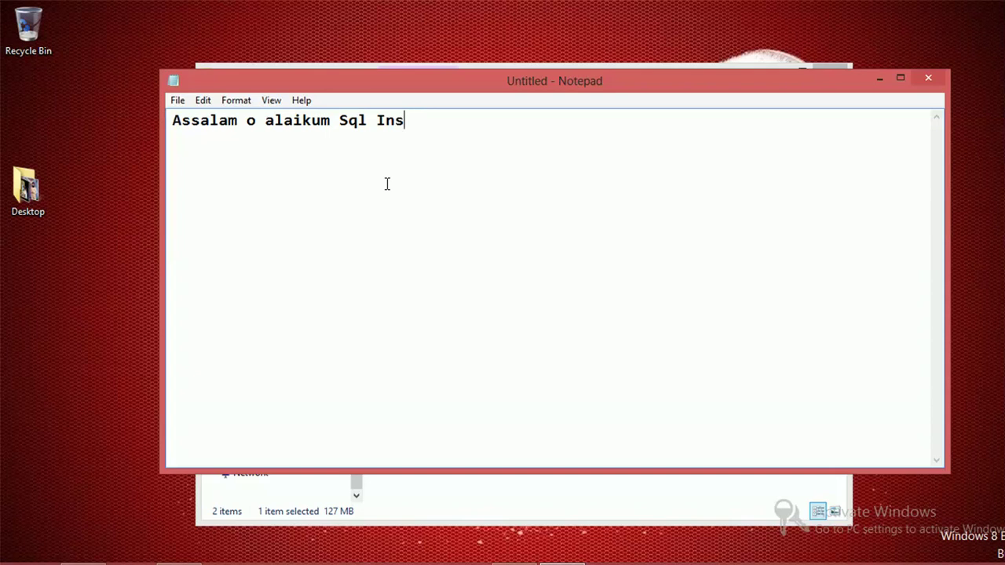
type("tallation ")
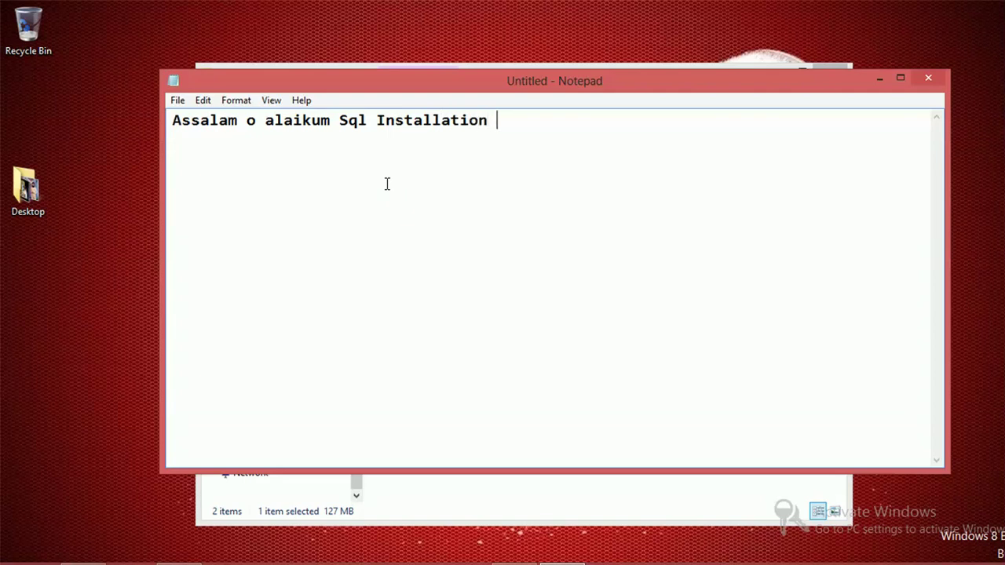
type("2012")
key("Return")
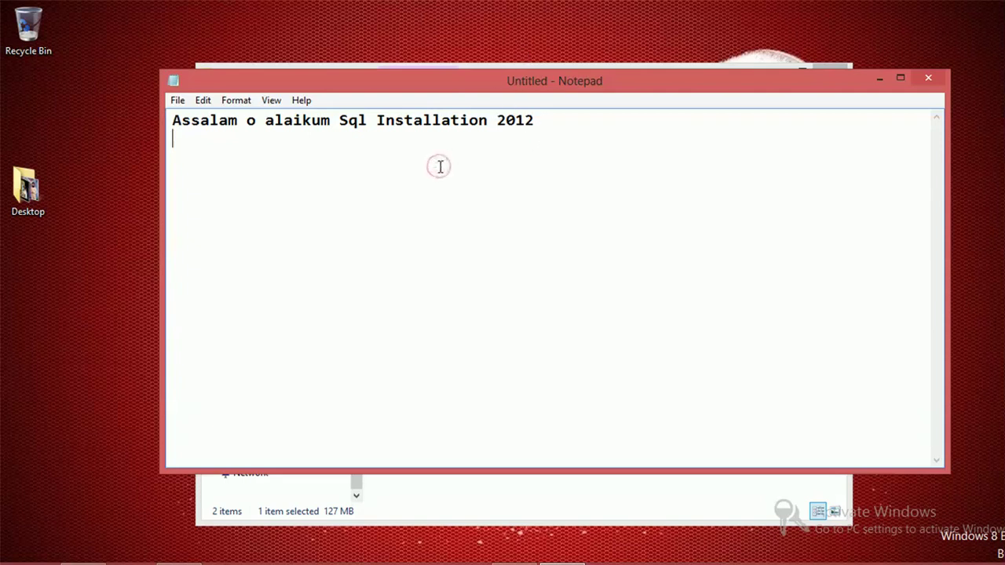
type("wai")
type("t for")
type("ion")
key("BackSpace")
key("BackSpace")
type("s")
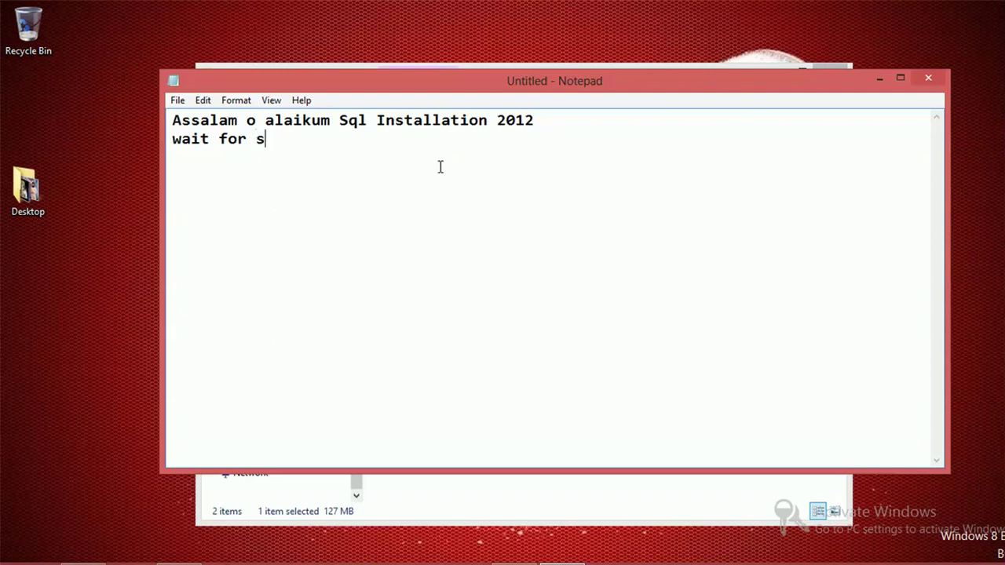
type("tep")
key("Return")
- Raise the extraction dialog, minimize Explorer, and restore Notepad narrower and nearer the centre
left_click(881, 78)
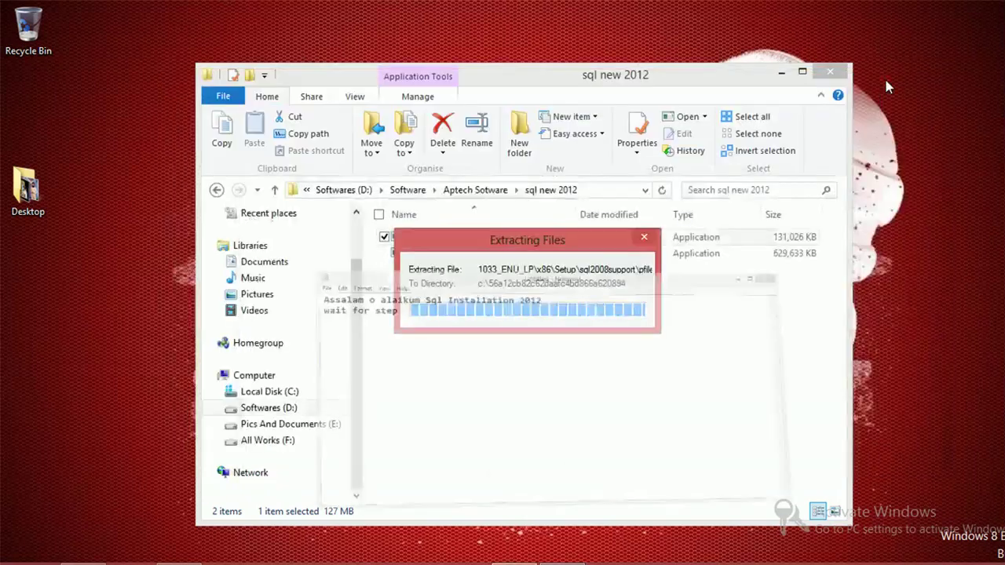
left_click_drag(556, 248, 559, 161)
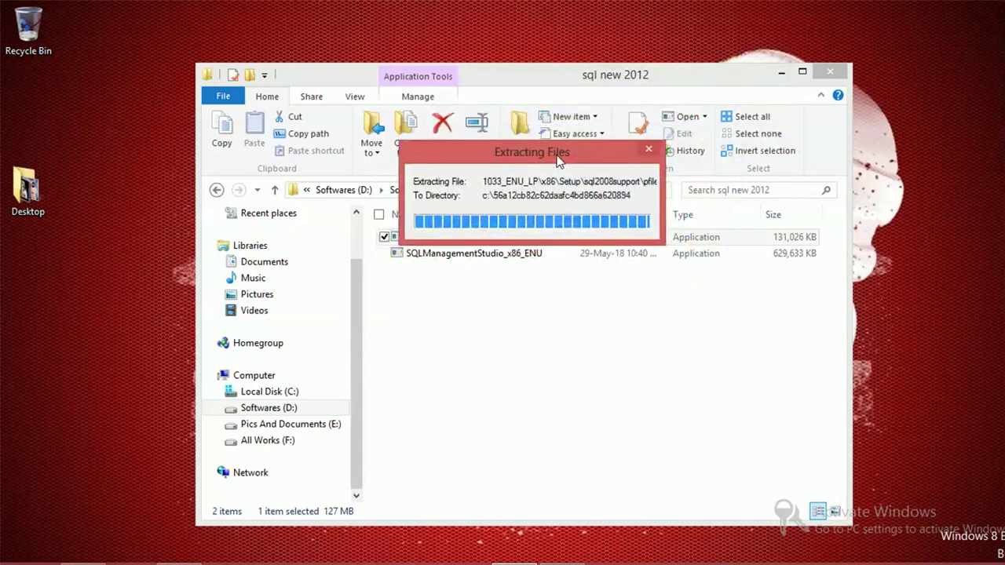
left_click(781, 72)
left_click(562, 561)
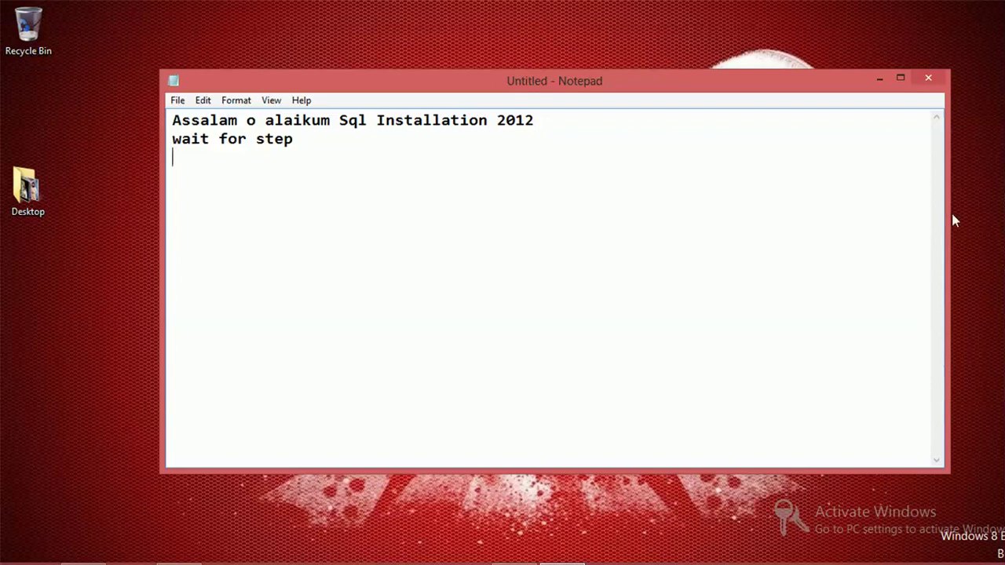
left_click_drag(946, 214, 722, 238)
left_click_drag(476, 83, 572, 99)
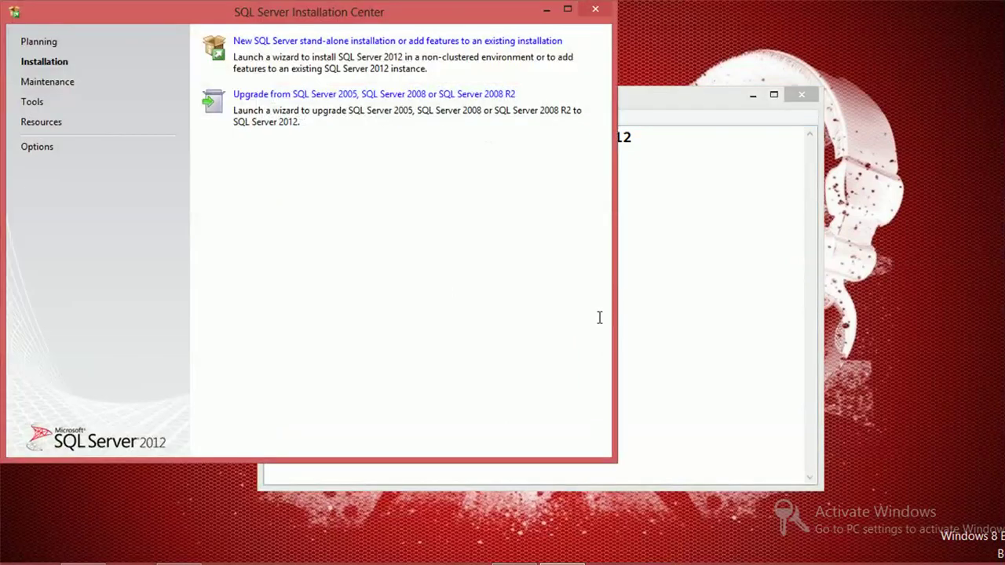
- Start 'New SQL Server stand-alone installation' from the Installation Center, moving its window aside
left_click_drag(416, 8, 586, 28)
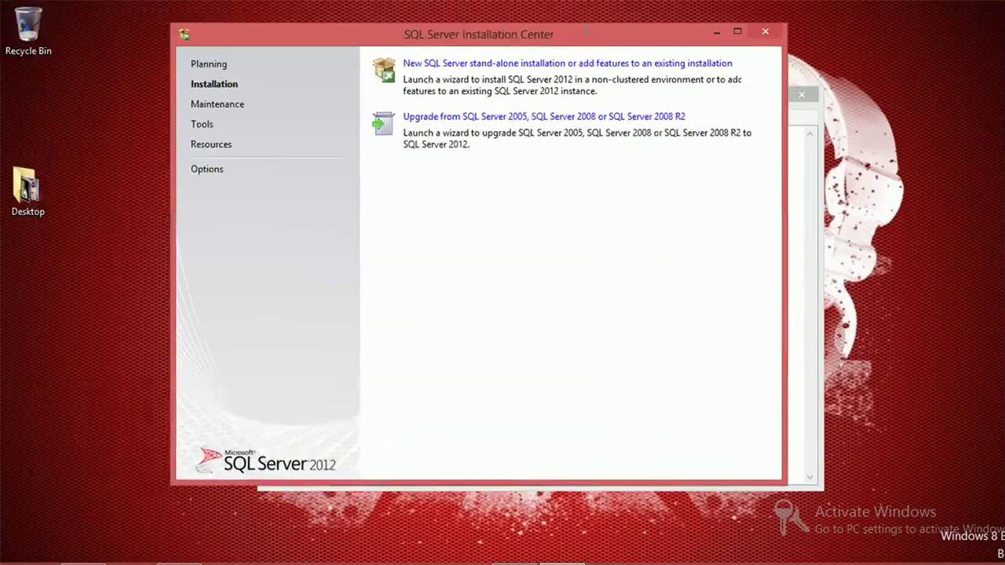
left_click(506, 60)
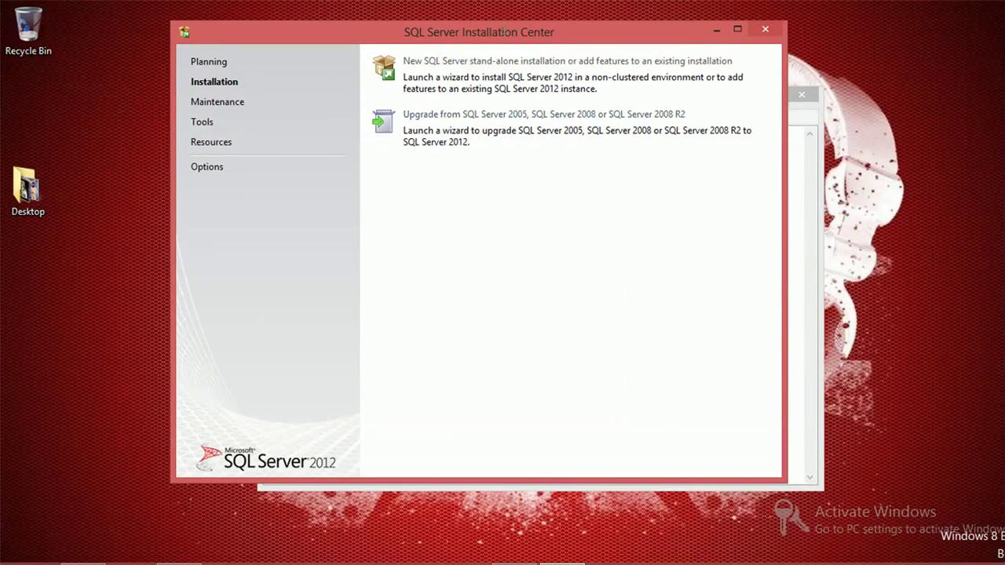
left_click_drag(500, 32, 573, 74)
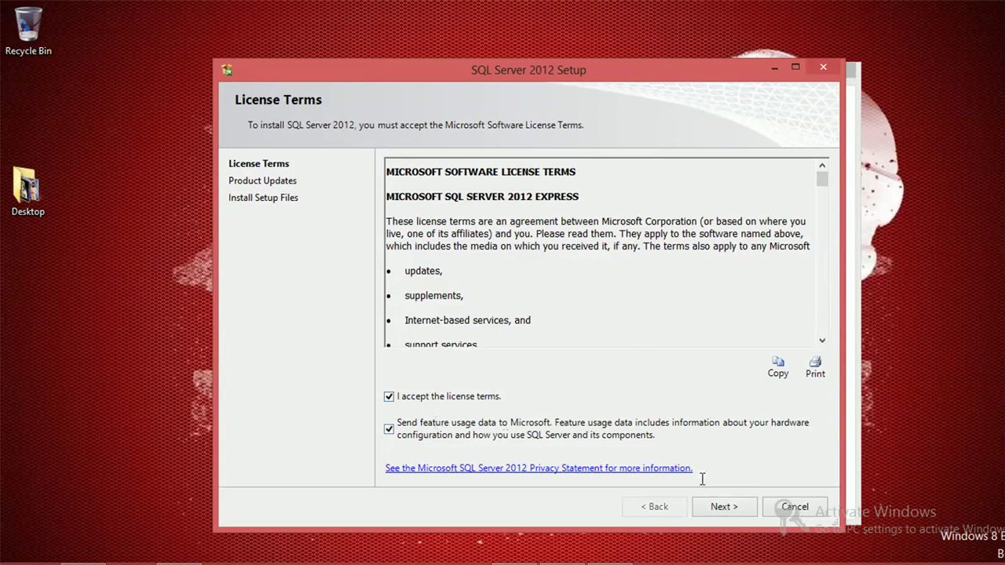
- Continue past License Terms and Product Updates, keeping the two SP1 GDR updates (142 MB)
left_click(731, 508)
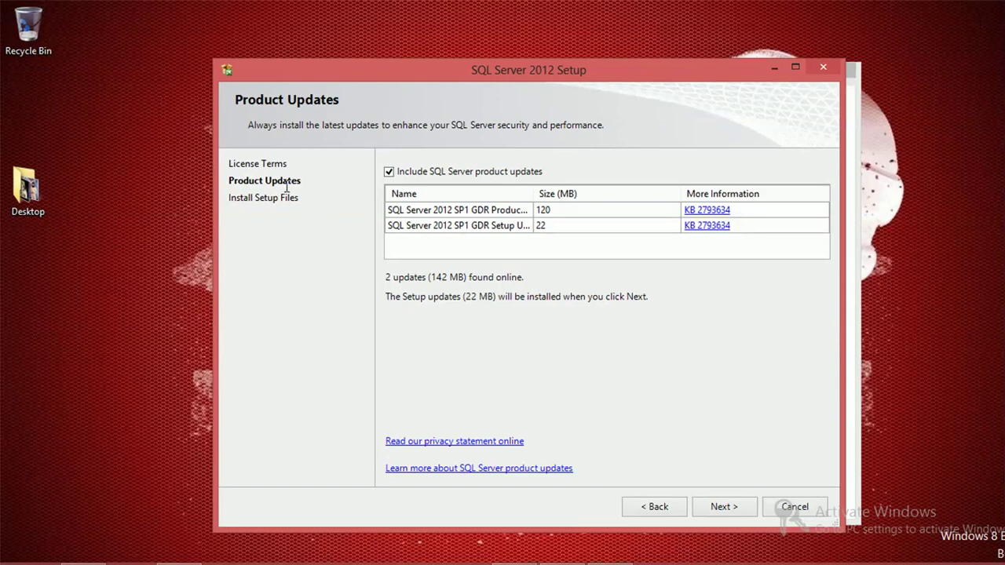
left_click(722, 507)
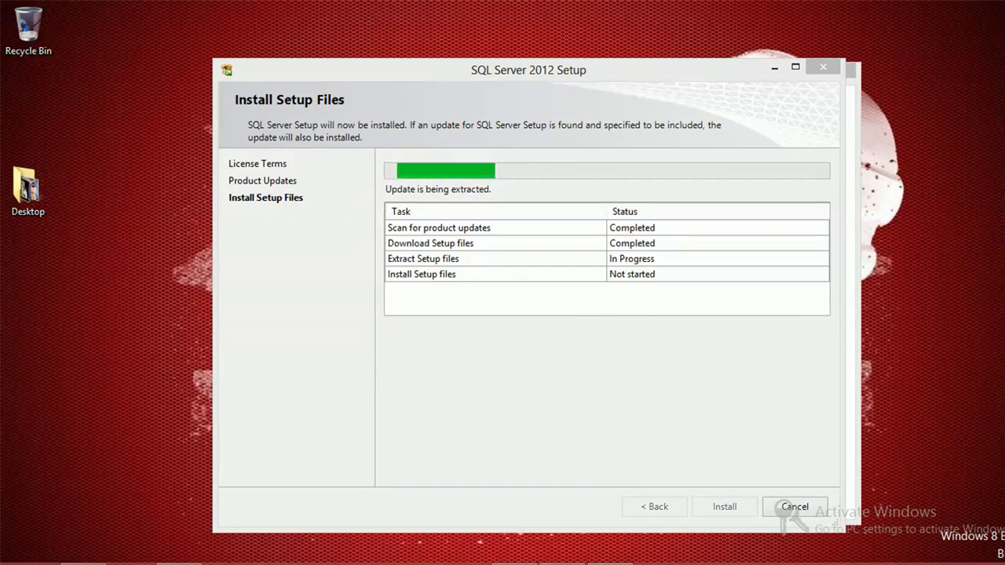
- Refresh the desktop repeatedly while the setup files finish installing
right_click(1001, 197)
left_click(911, 244)
right_click(883, 192)
left_click(811, 245)
right_click(901, 176)
left_click(814, 222)
right_click(919, 174)
left_click(833, 216)
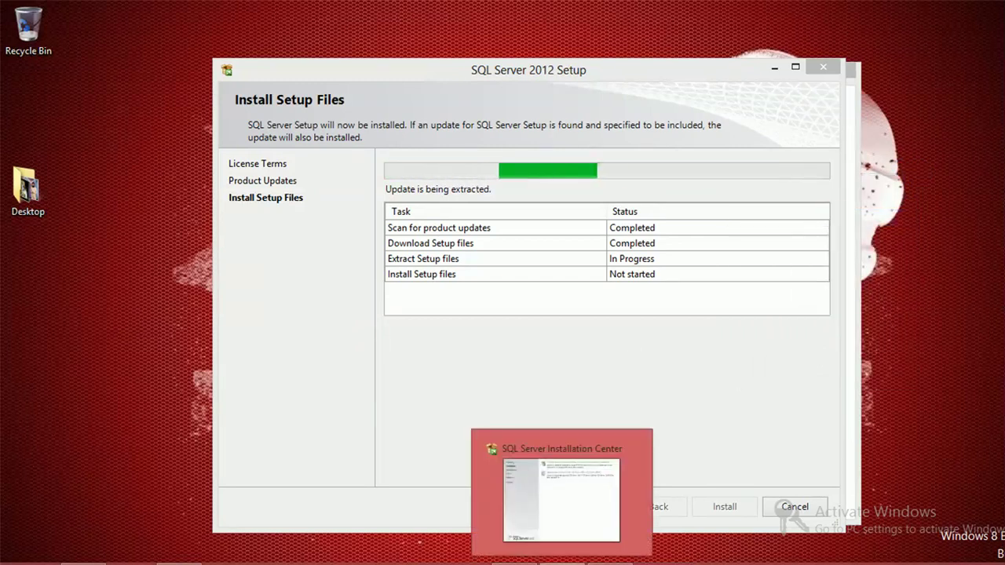
mouse_move(609, 562)
right_click(955, 188)
left_click(859, 233)
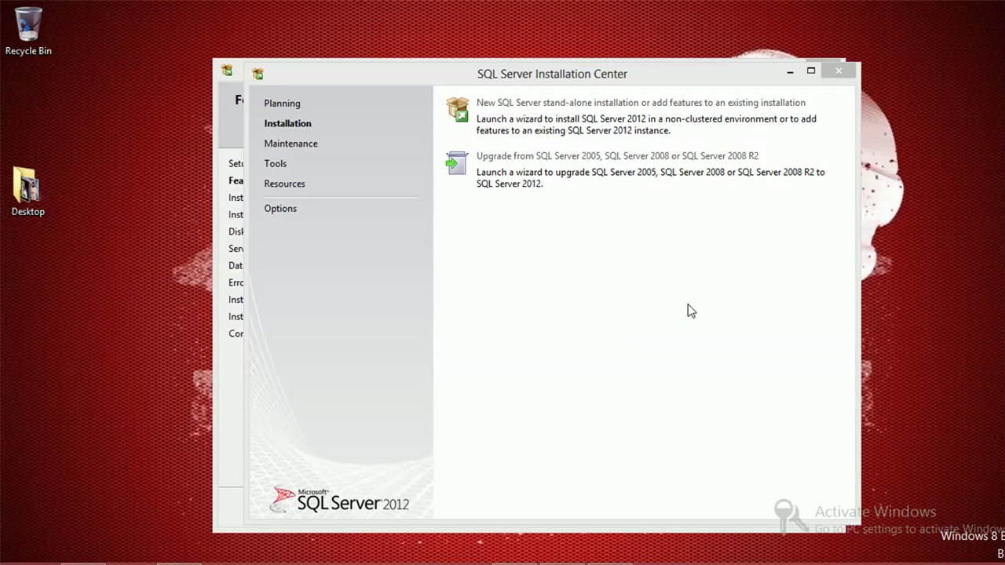
- Return to the setup wizard, Select All features on Feature Selection, and continue
left_click(562, 564)
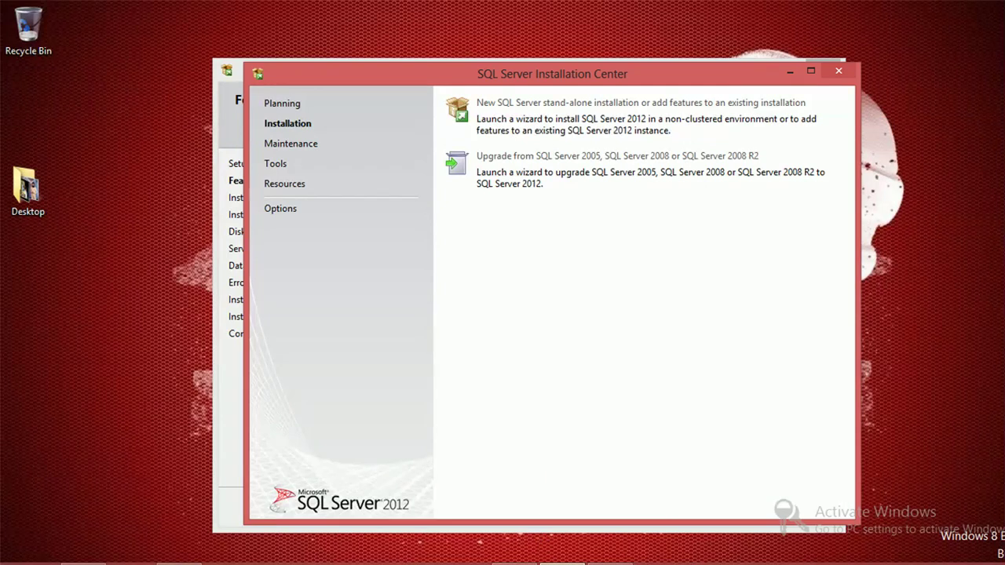
left_click(609, 563)
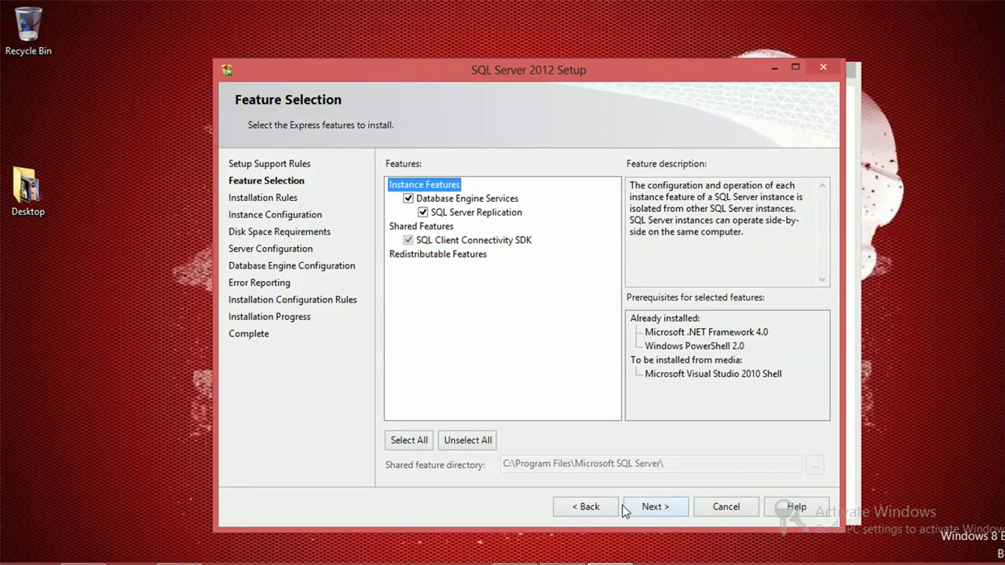
left_click(406, 441)
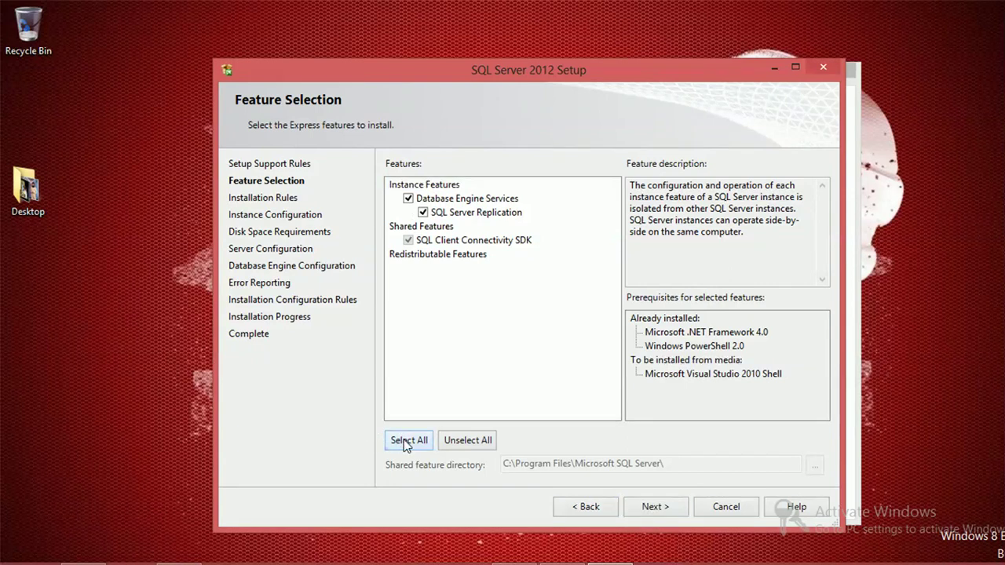
left_click(655, 506)
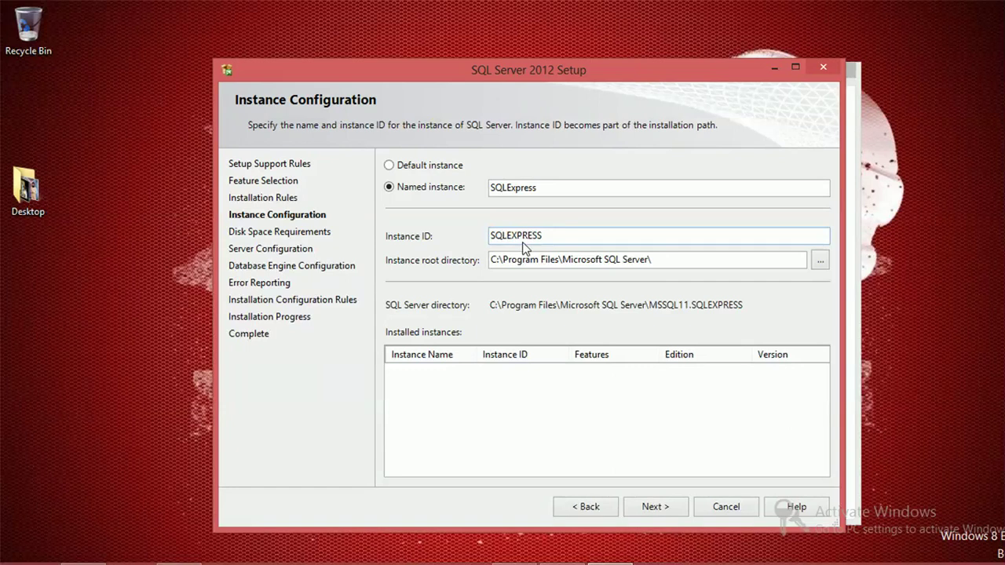
- Choose the Default instance (MSSQLSERVER) and keep the default service accounts
left_click(417, 167)
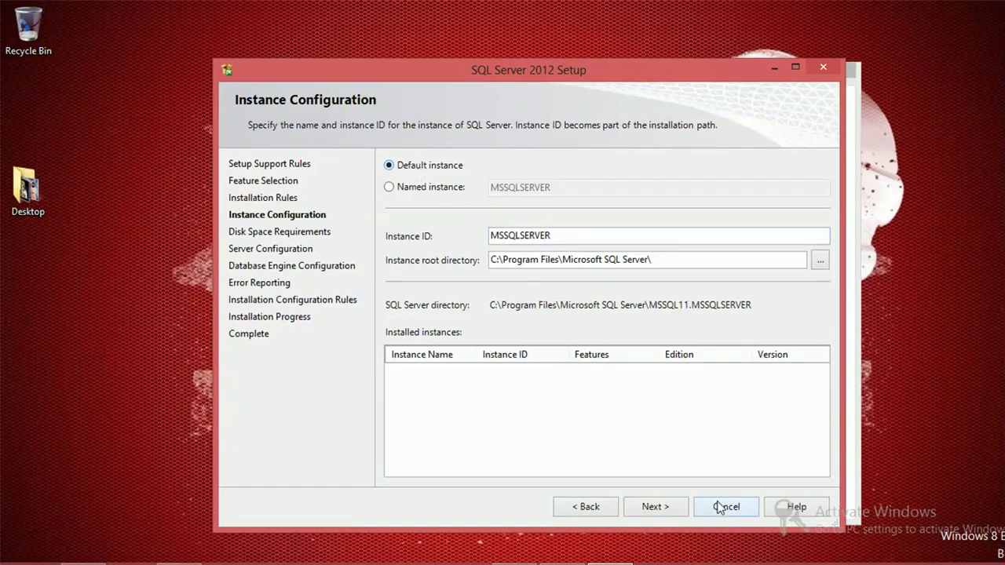
left_click(652, 507)
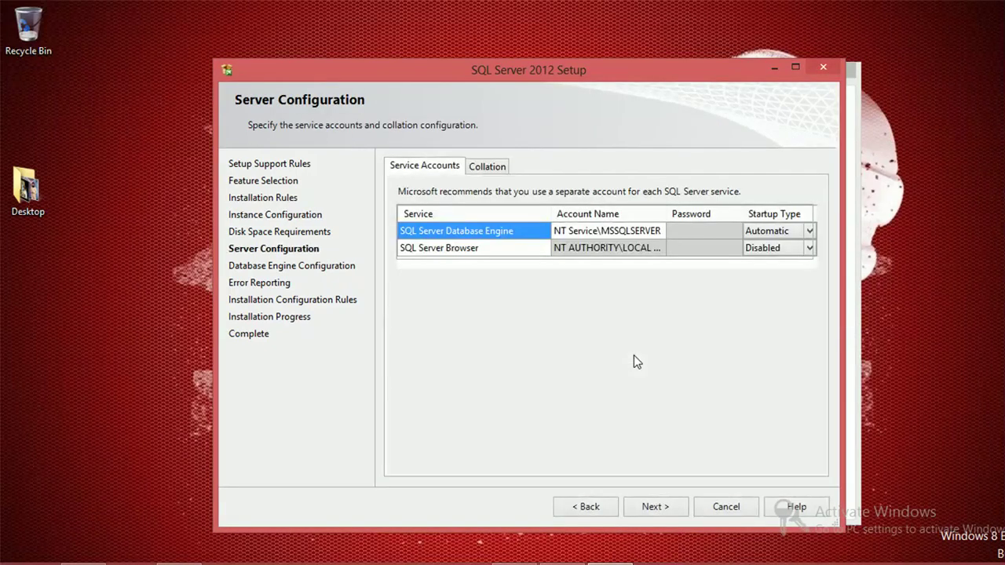
left_click(673, 507)
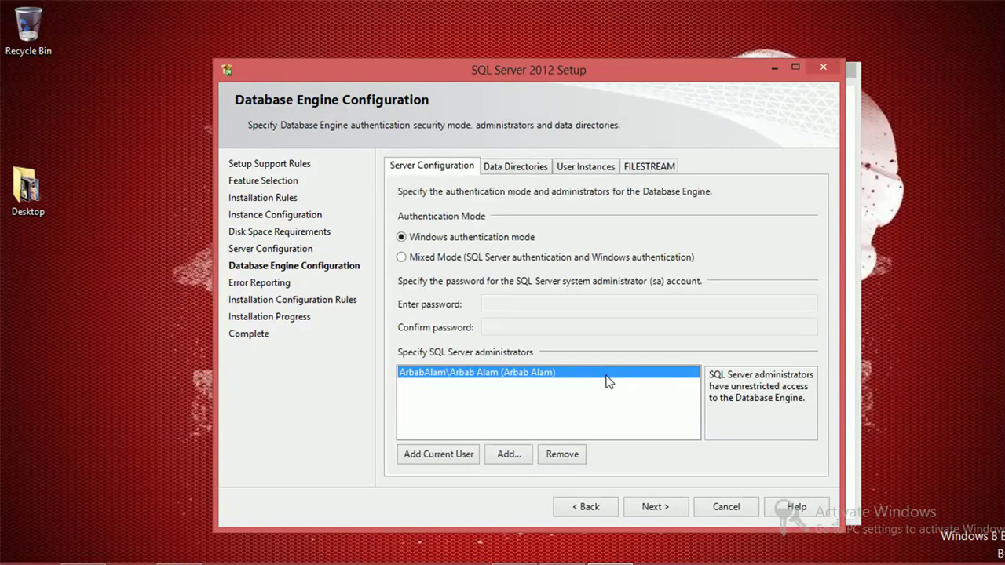
- Select Mixed Mode and enter the sa password in Enter password and Confirm password
left_click(443, 264)
left_click(500, 306)
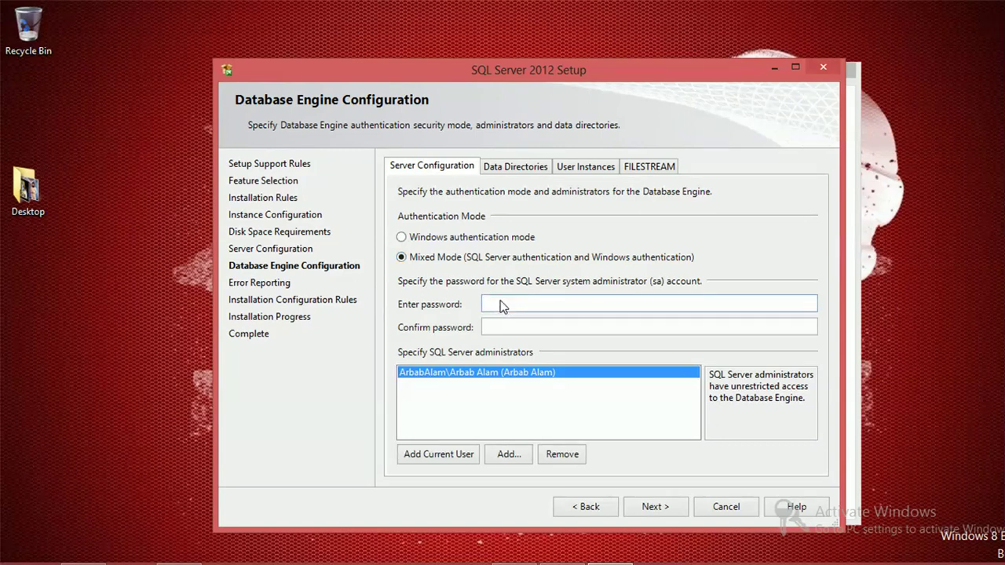
type("••")
key("BackSpace")
key("BackSpace")
type("•••••")
left_click(491, 327)
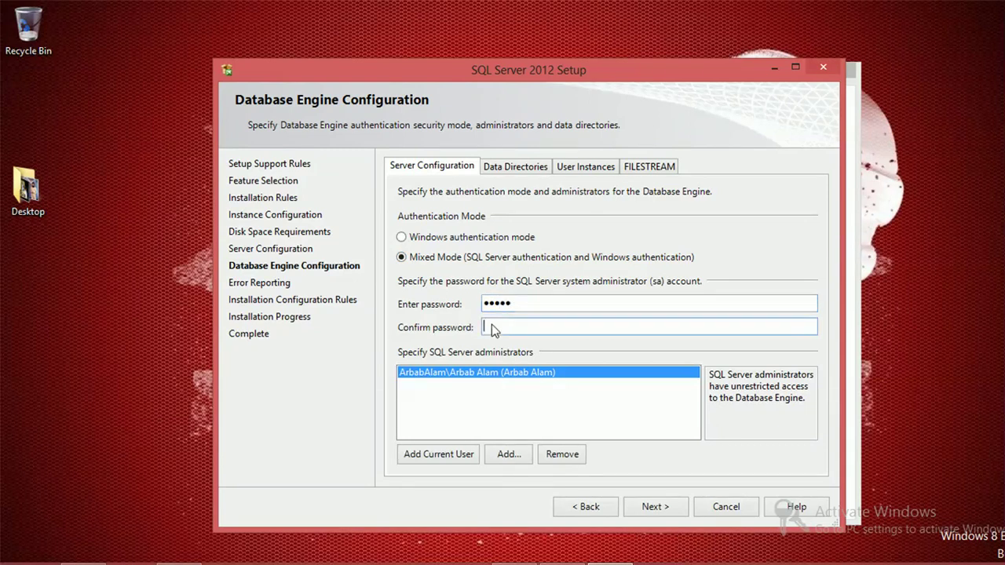
type("1")
- Accept engine settings, enable Windows and SQL Server error reports, and start installing
left_click(671, 510)
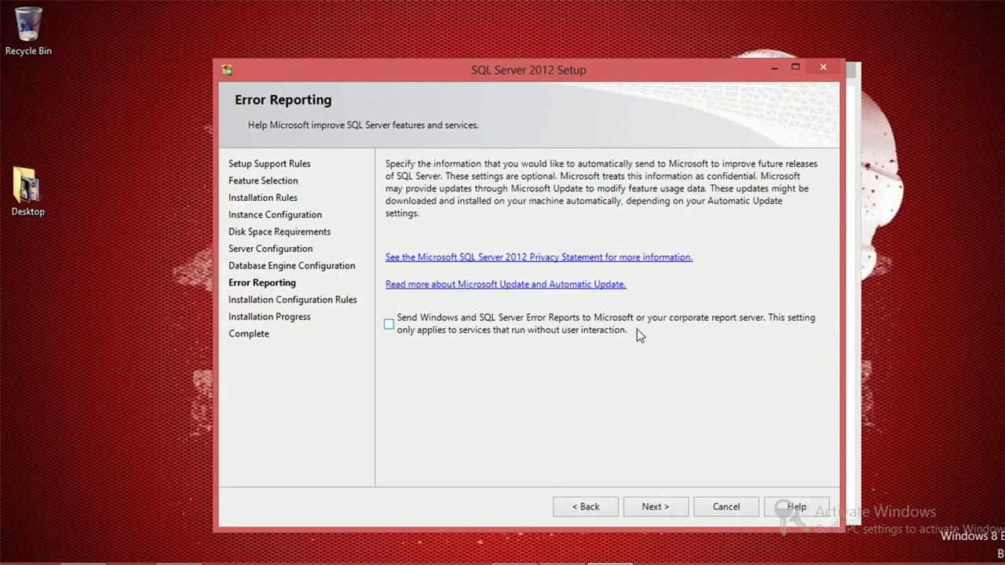
left_click(539, 323)
left_click(652, 507)
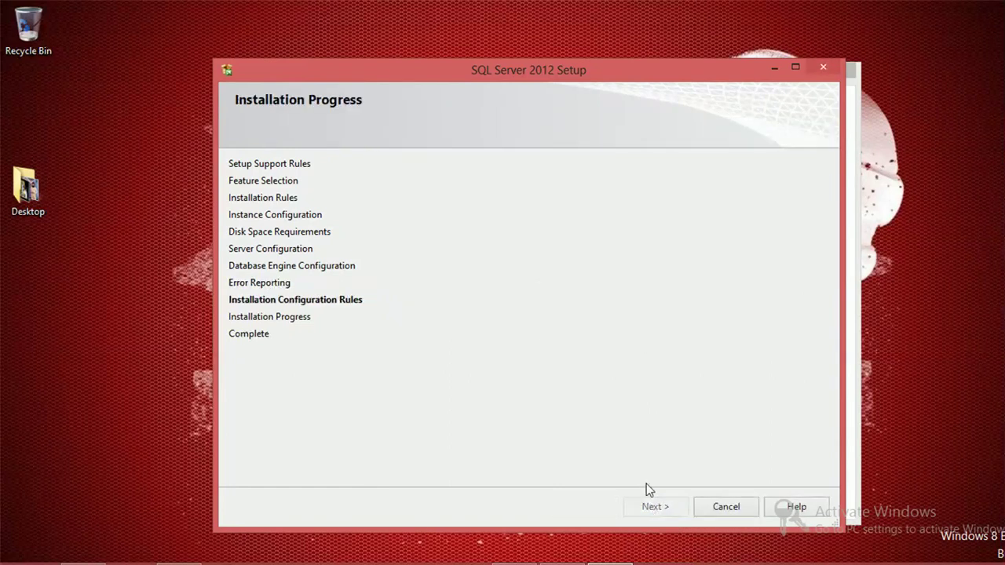
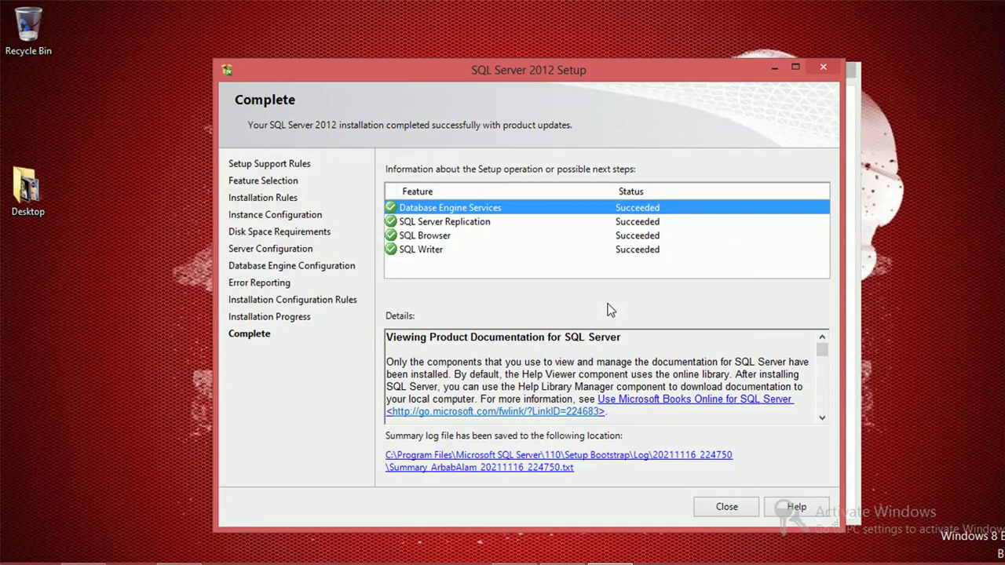
- Close the completed Express setup and return to the sql new 2012 folder
left_click(716, 510)
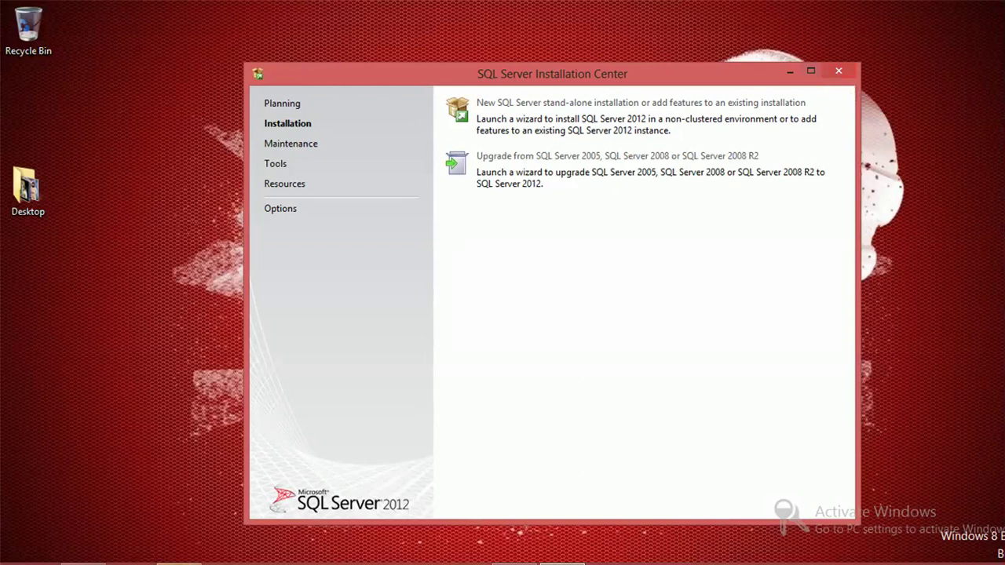
left_click(83, 563)
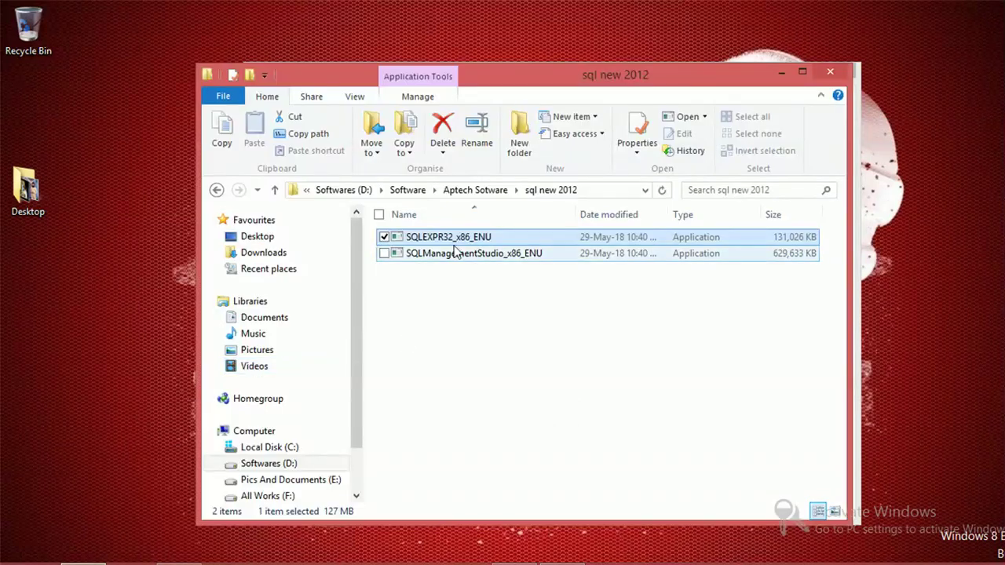
- Run SQLManagementStudio_x86_ENU so it extracts and opens the SQL Server Installation Center
double_click(457, 253)
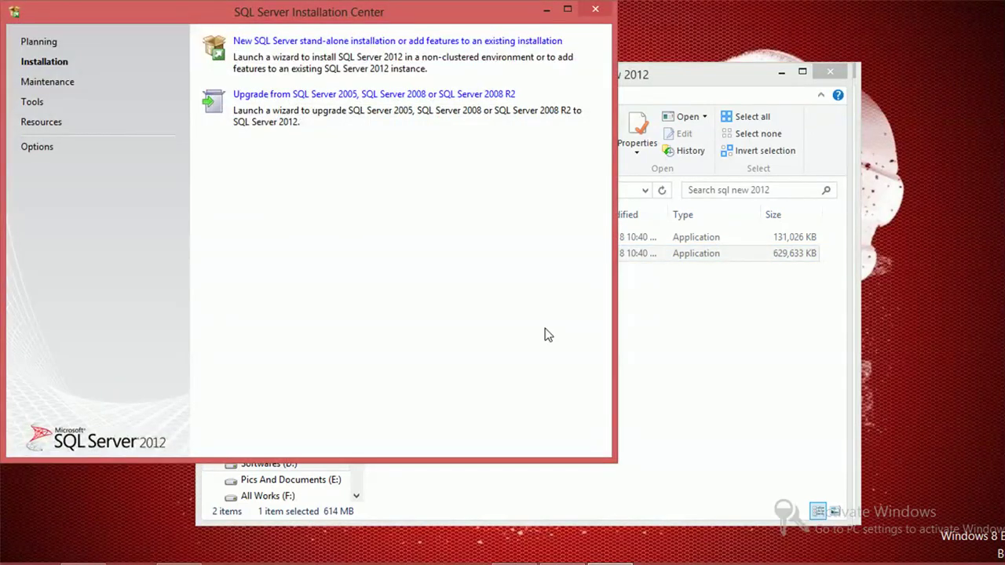
- Centre the Installation Center window and start a new stand-alone SQL Server installation
left_click_drag(397, 16, 633, 77)
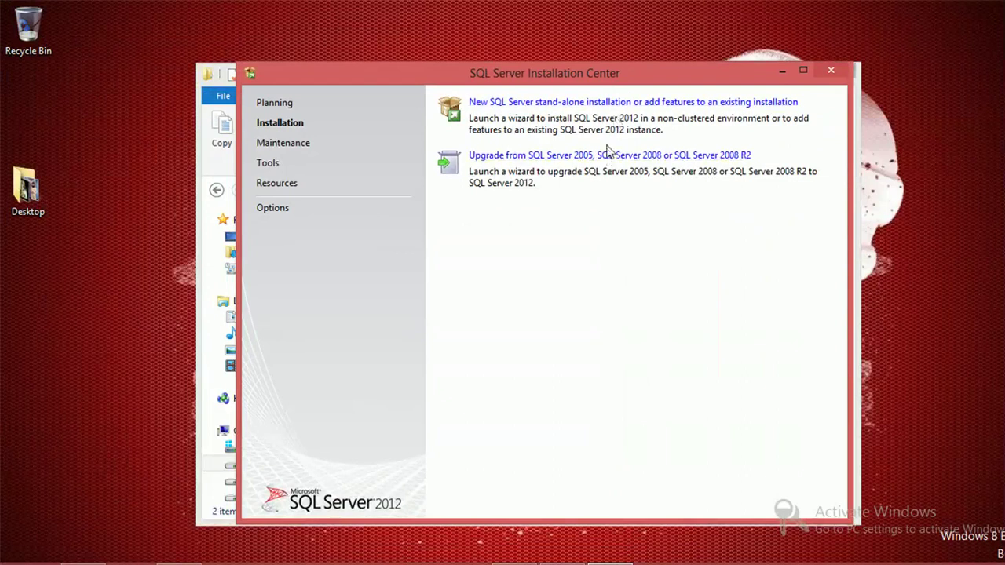
left_click(611, 105)
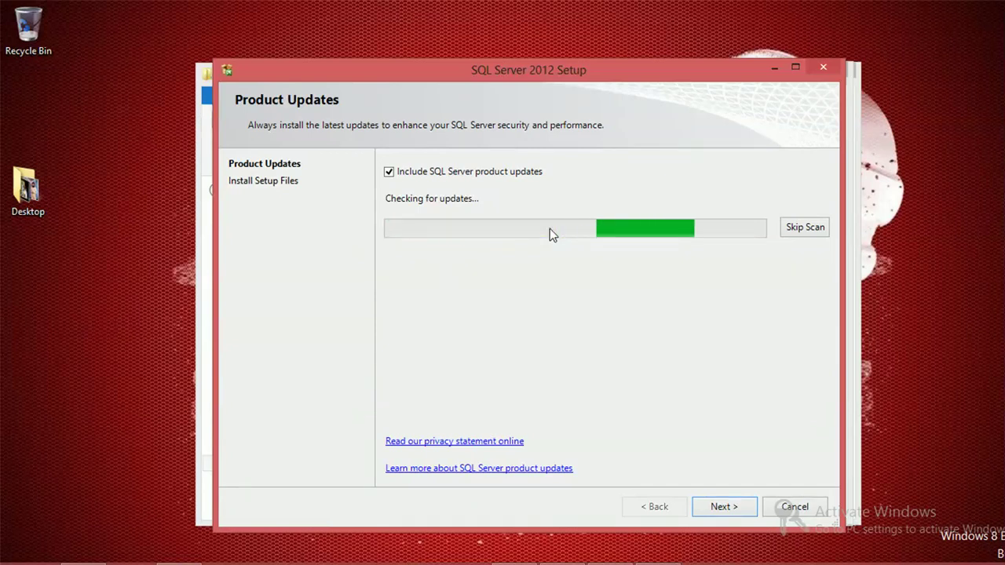
- Continue past Product Updates and setup-file installation to the Installation Type page
left_click(720, 507)
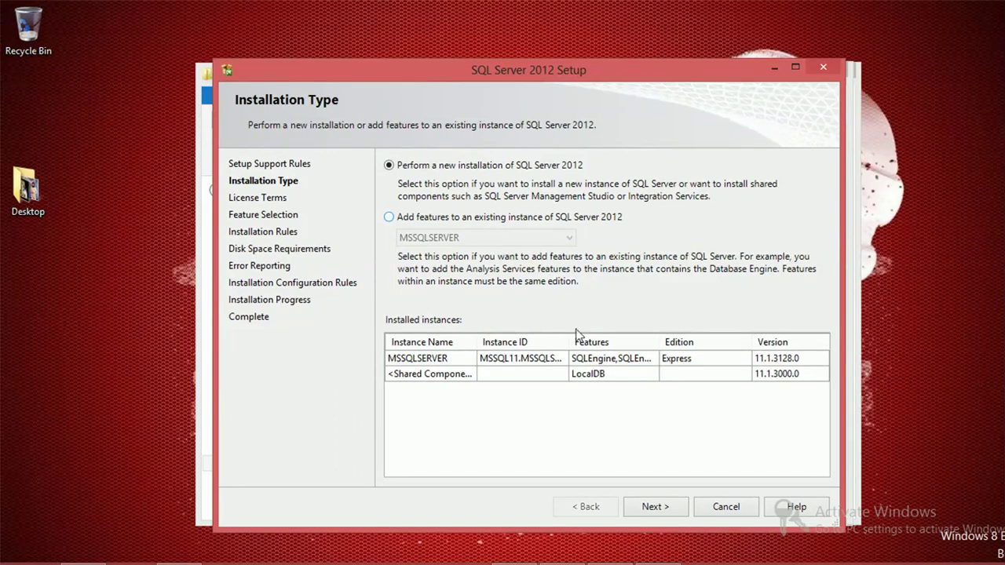
- Choose 'Perform a new installation', accept the license terms, and continue to Feature Selection
left_click(524, 218)
left_click(538, 237)
left_click(540, 240)
left_click(500, 167)
left_click(640, 509)
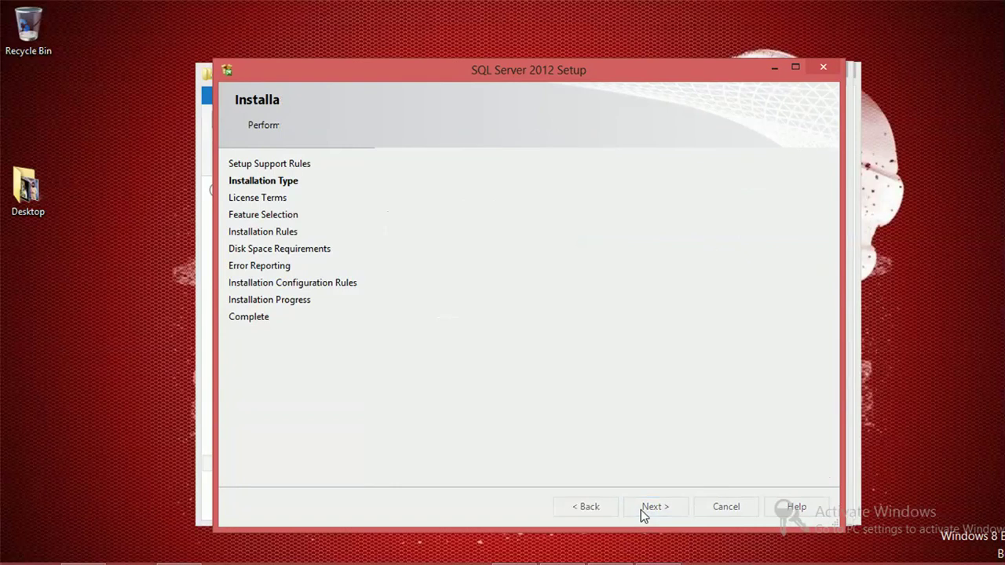
left_click(432, 400)
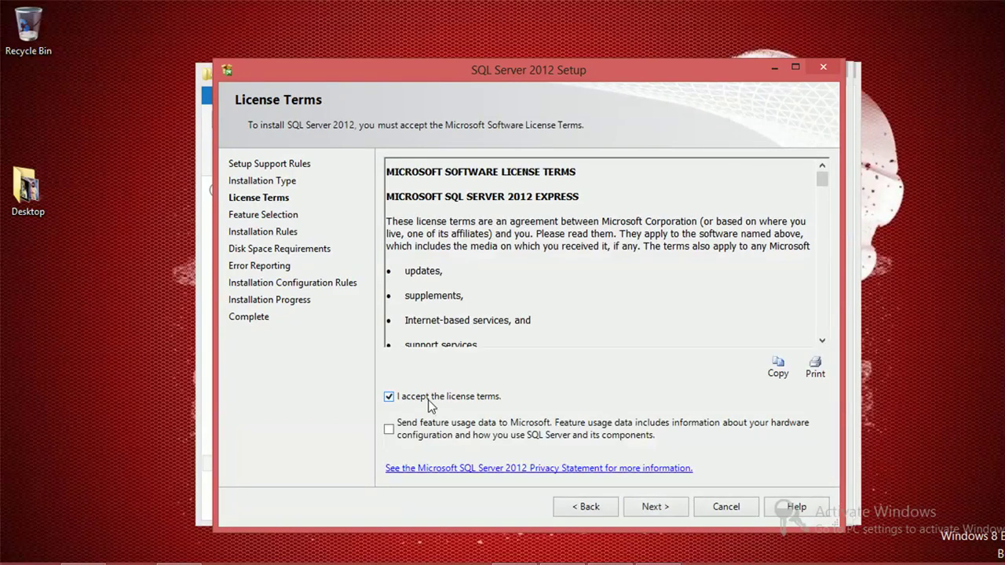
left_click(655, 508)
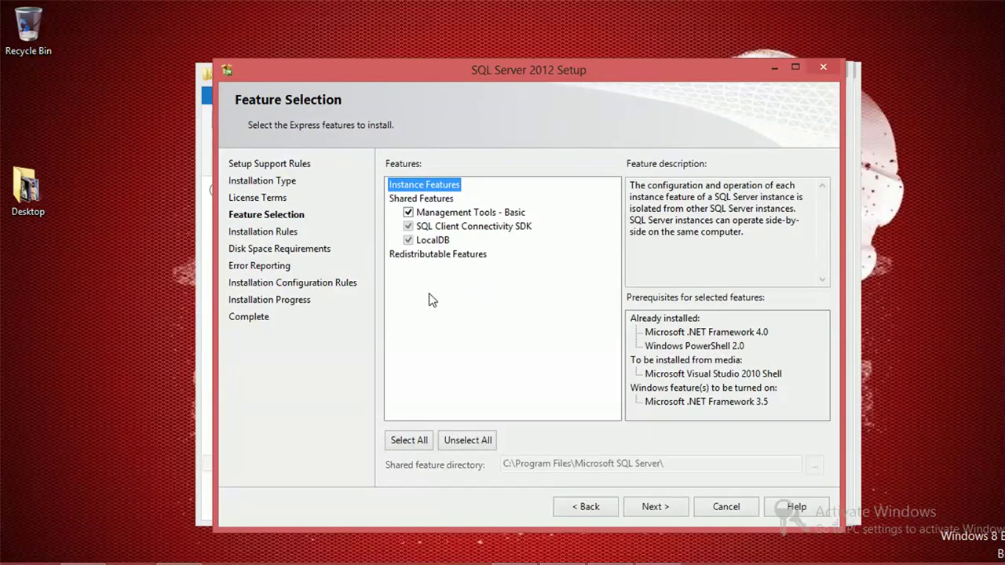
- Select all features, including Management Tools - Basic, and continue to Error Reporting
left_click(414, 442)
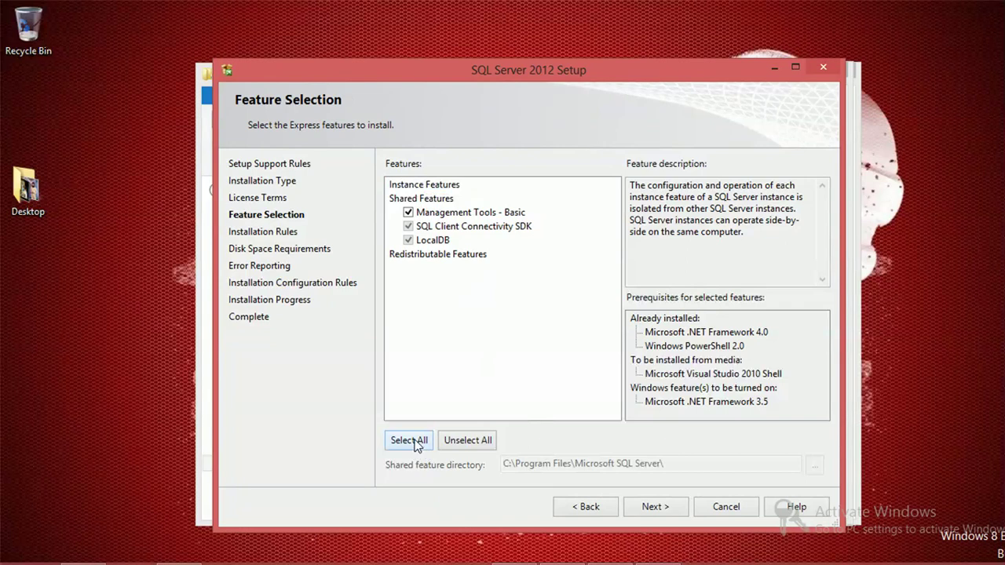
left_click(655, 506)
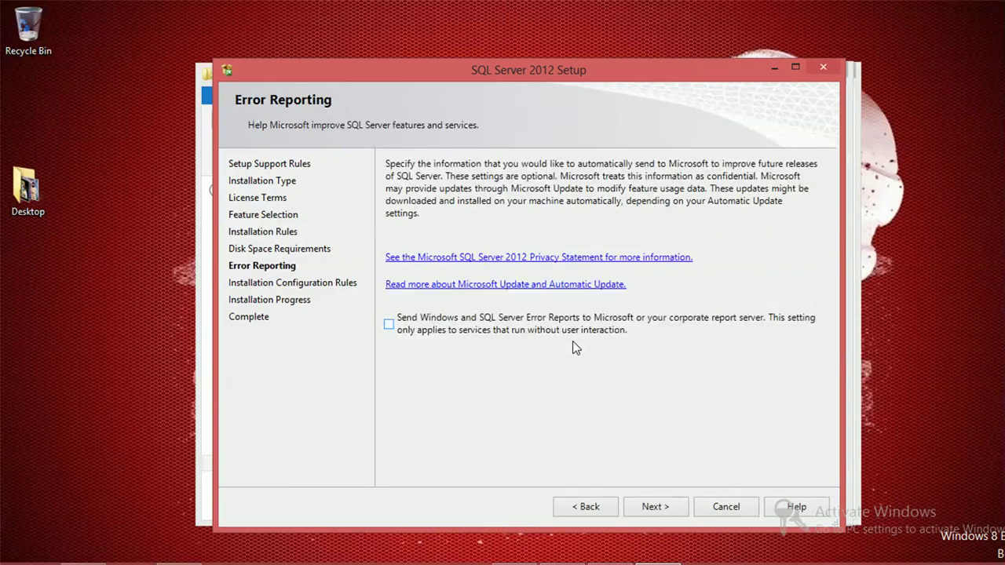
- Opt in to error reporting, start the installation, and refresh the desktop
left_click(449, 322)
left_click(658, 507)
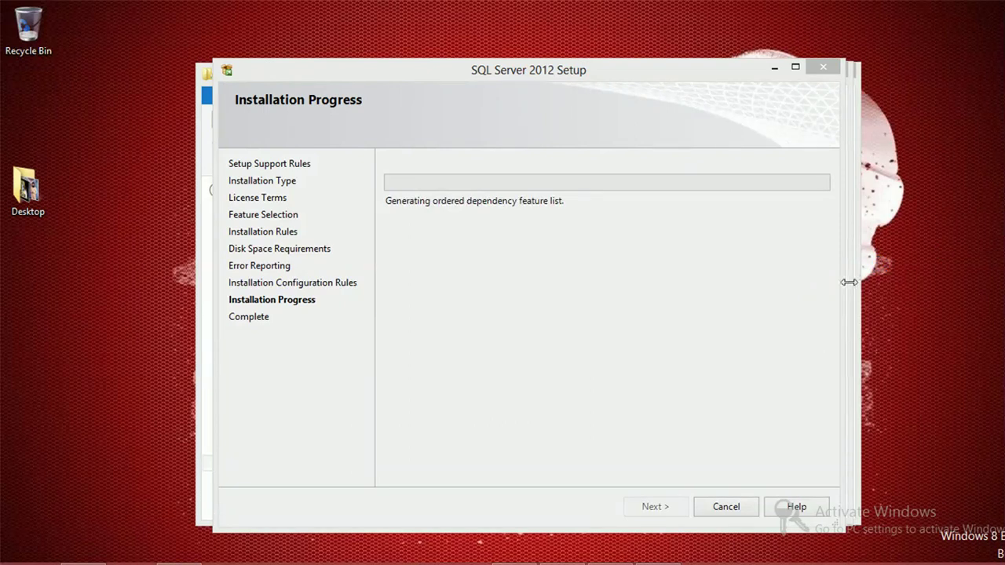
right_click(782, 247)
left_click(866, 294)
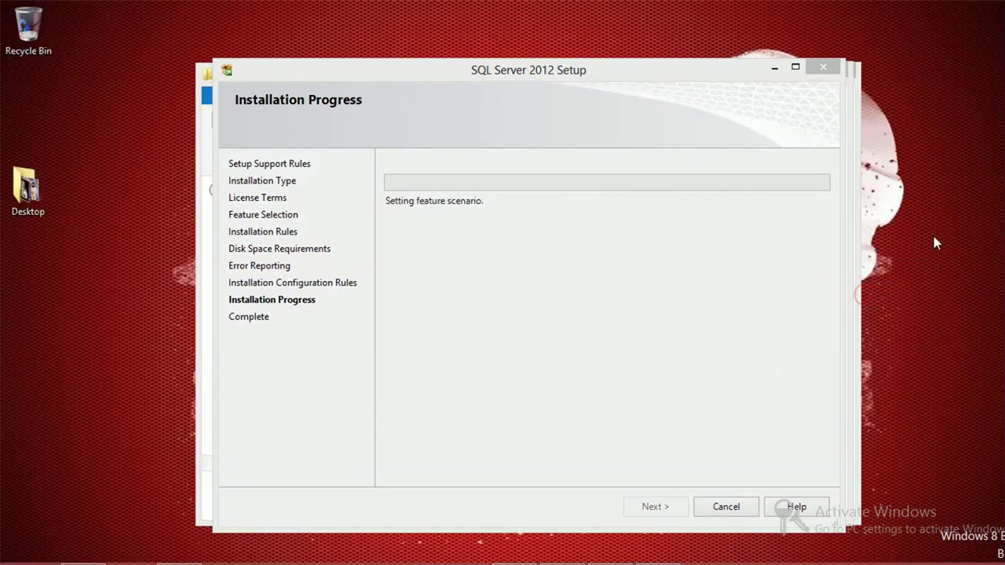
- Keep refreshing the desktop while the installation progresses toward enabling NetFx3
right_click(931, 234)
left_click(868, 284)
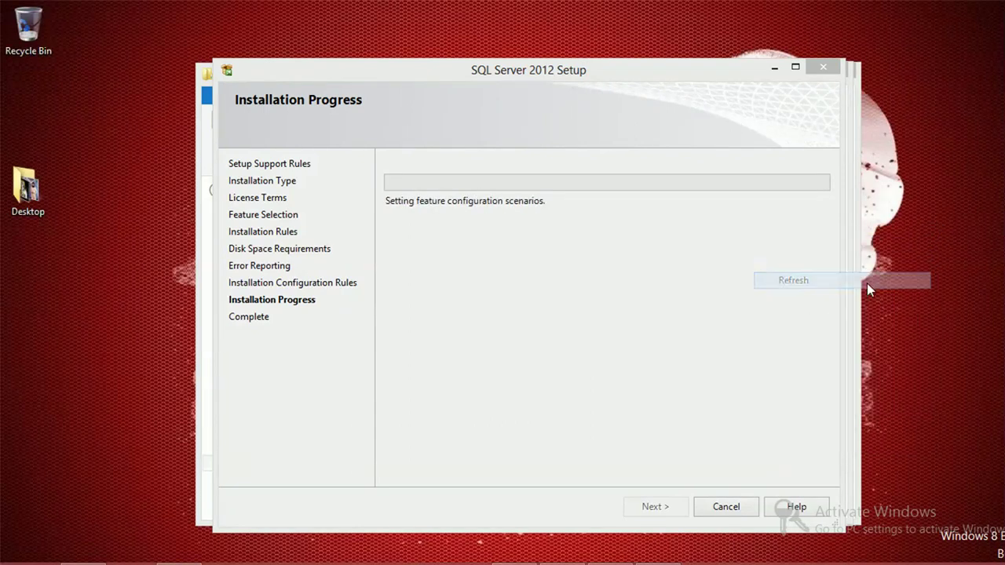
right_click(946, 190)
left_click(877, 236)
right_click(952, 189)
left_click(921, 220)
right_click(920, 219)
left_click(800, 264)
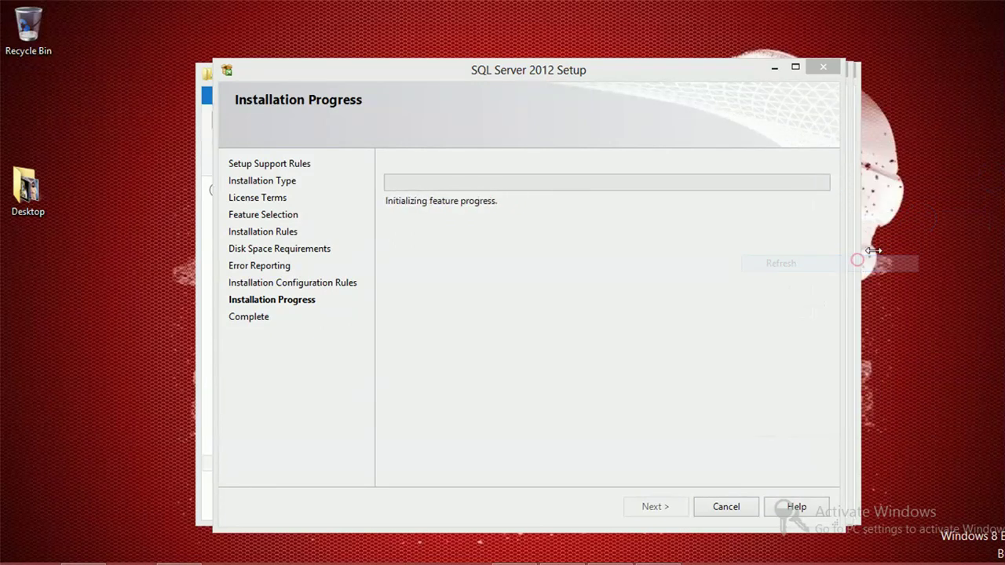
right_click(901, 225)
left_click(832, 270)
right_click(956, 177)
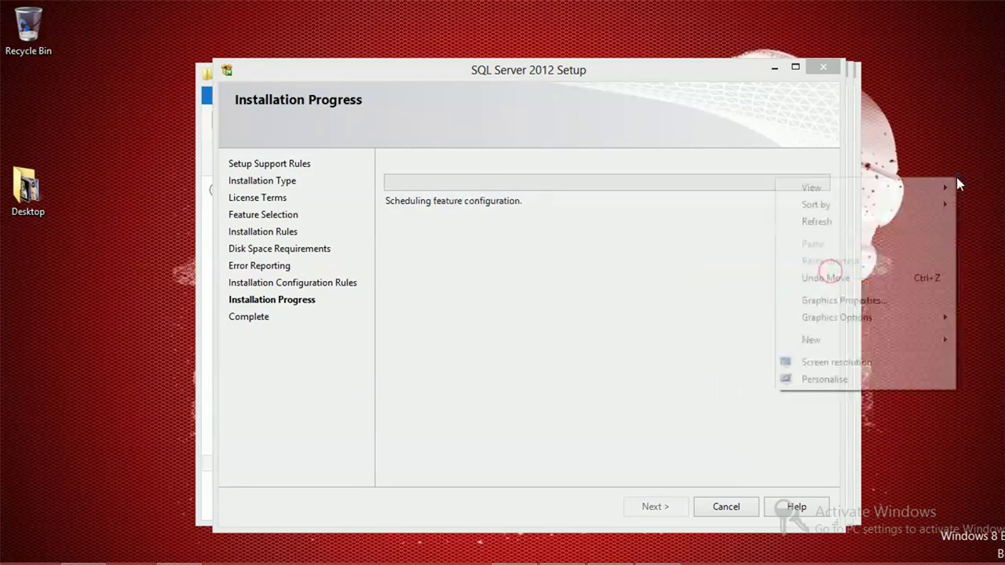
left_click(897, 220)
right_click(899, 222)
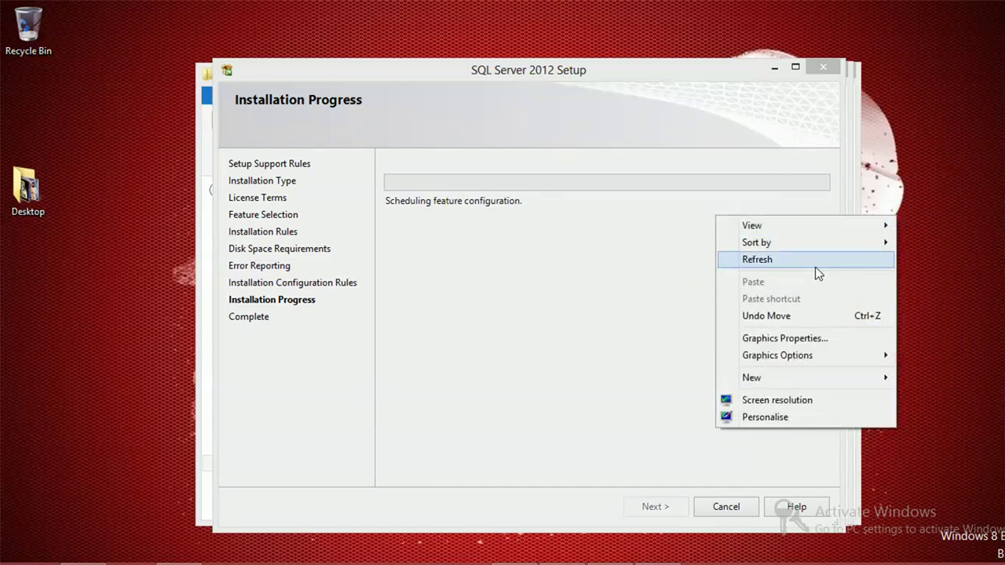
left_click(815, 267)
right_click(932, 212)
left_click(840, 255)
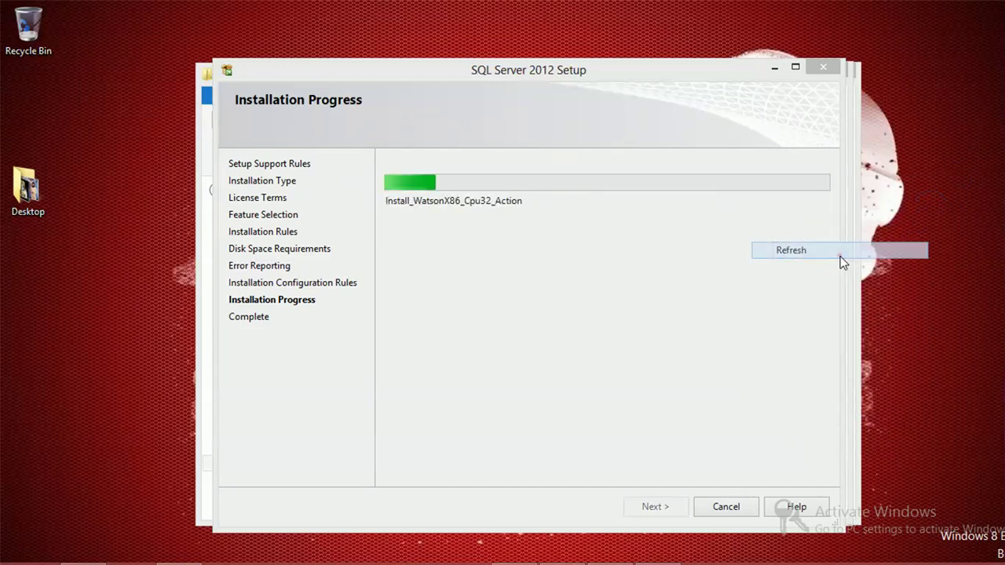
right_click(943, 179)
left_click(878, 226)
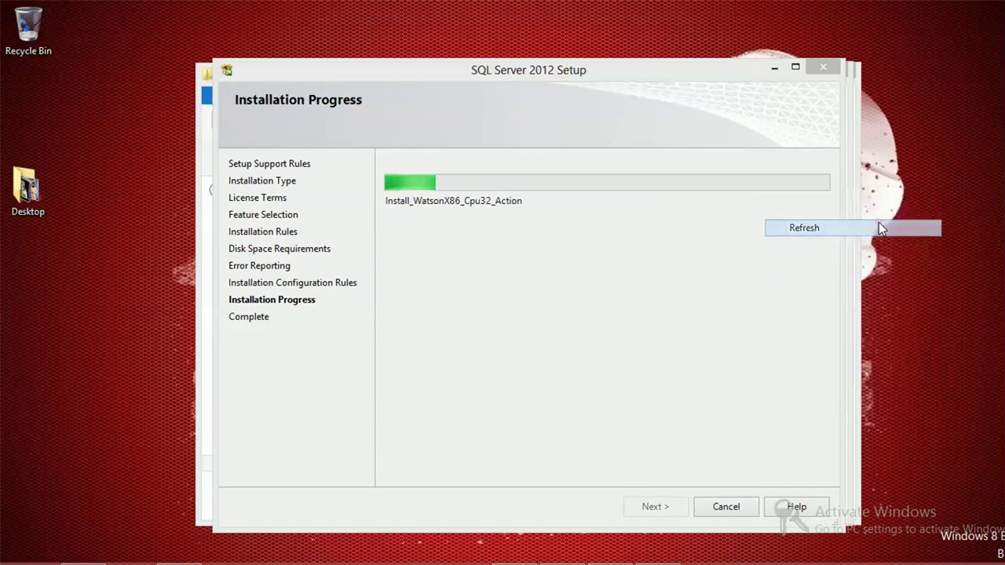
right_click(722, 225)
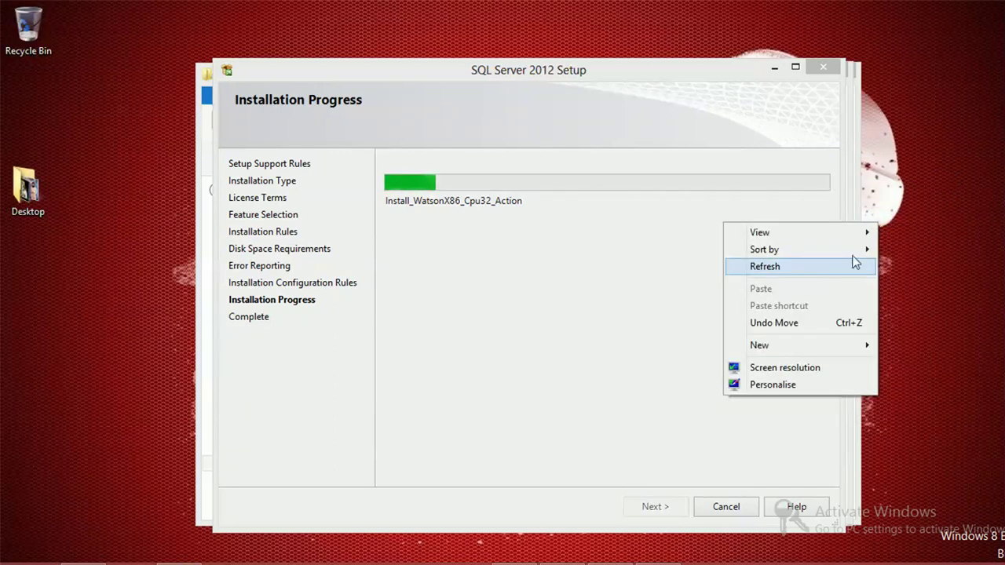
left_click(817, 260)
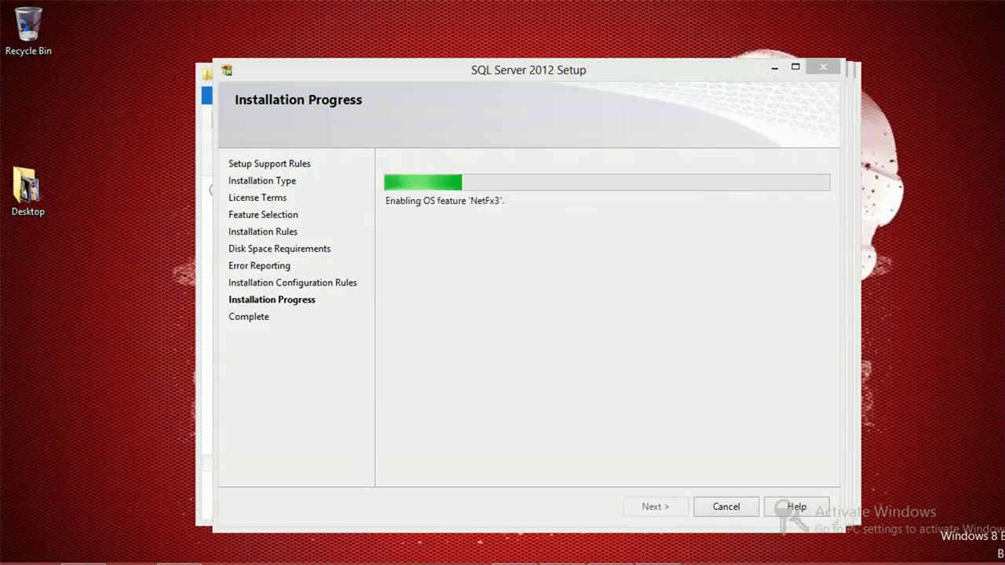
left_click(514, 564)
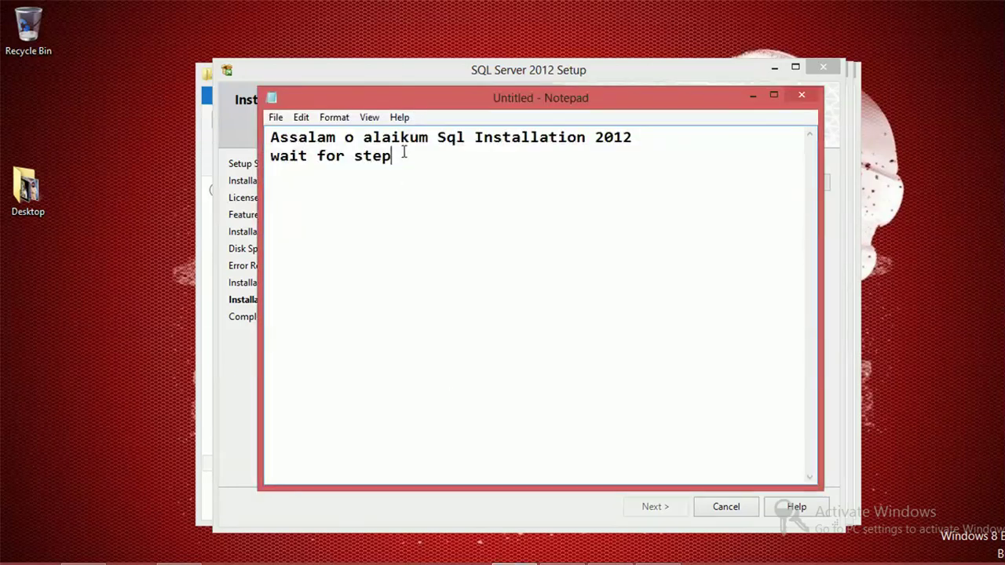
- Add the lines 'First Server Express Step 1' and 'Second' to the Notepad notes
key("Return")
key("Return")
type("First Ser")
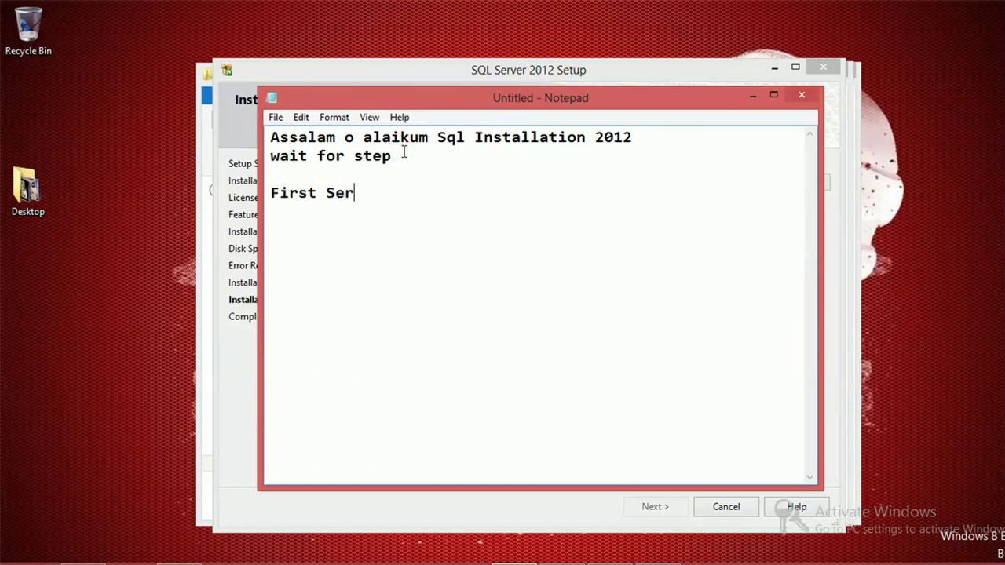
type("ver Express ")
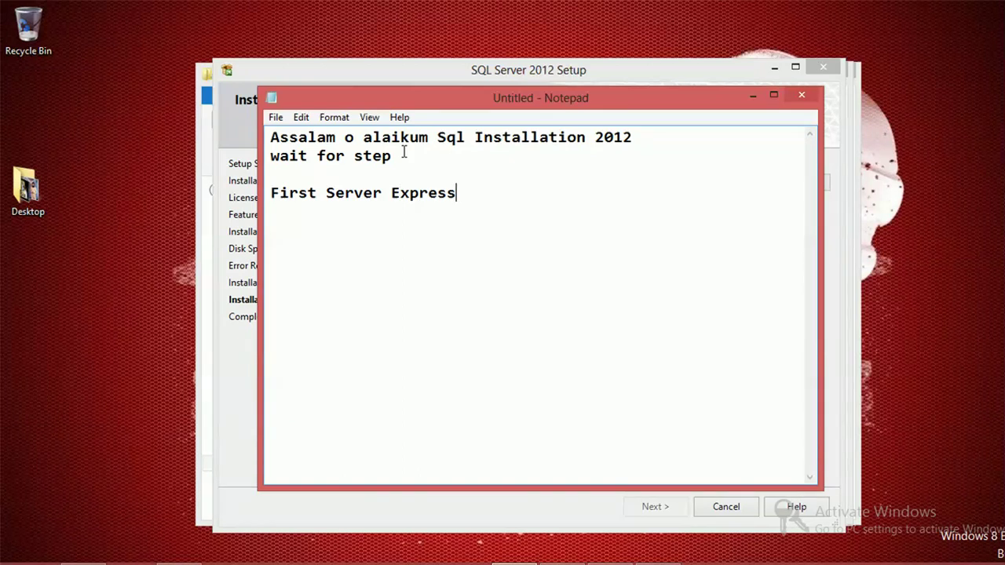
type("Second")
left_click(482, 184)
type("Step 1")
key("Return")
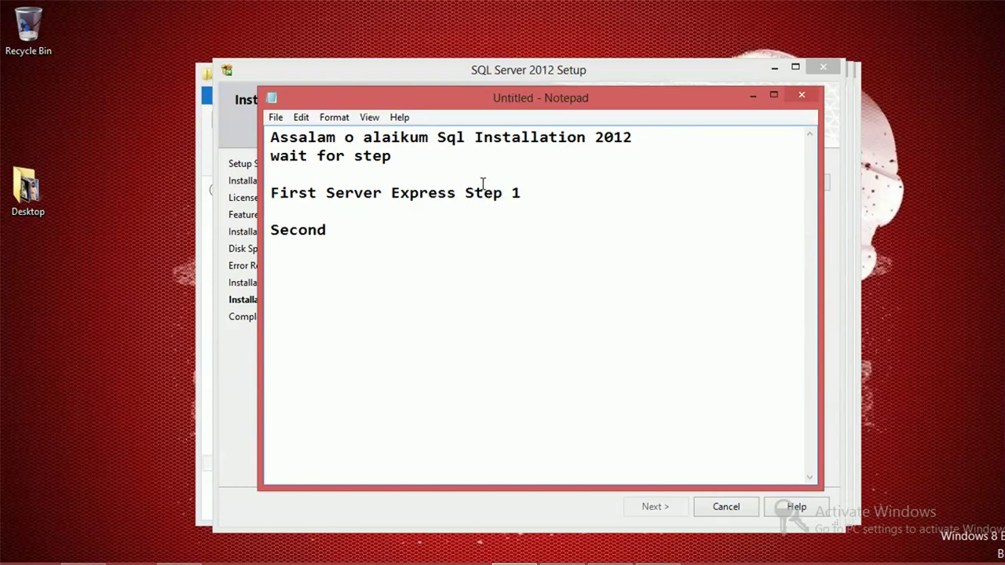
left_click(370, 225)
left_click(84, 563)
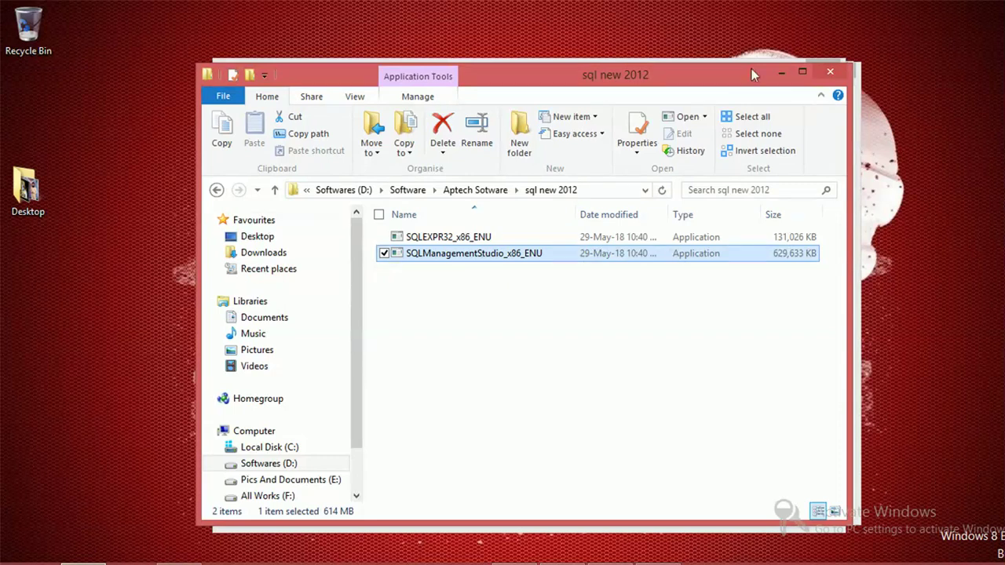
- Minimize the folder and type 'Management Sql step 2complte' after 'Second' in the notes
left_click(783, 72)
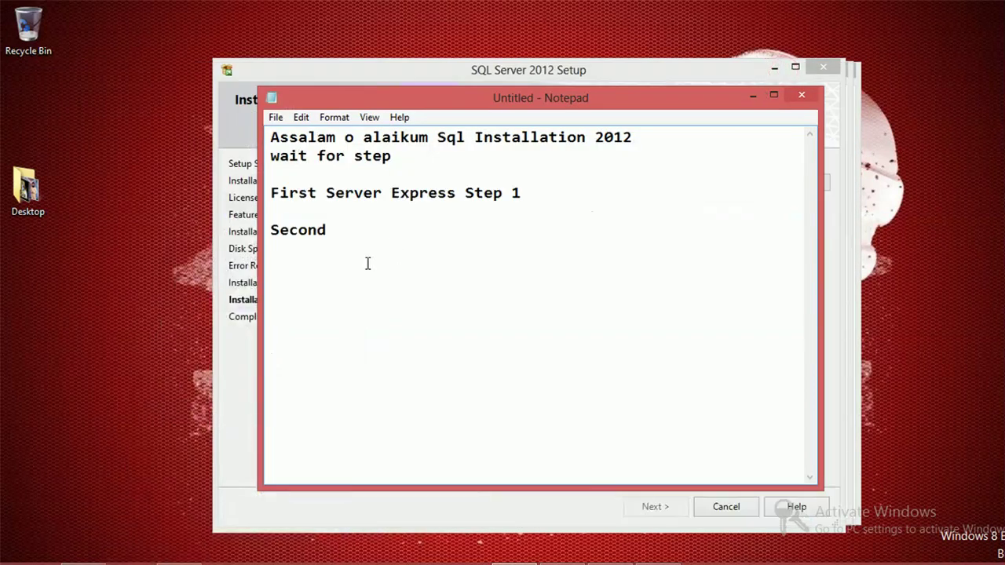
type("Manage")
type("ment")
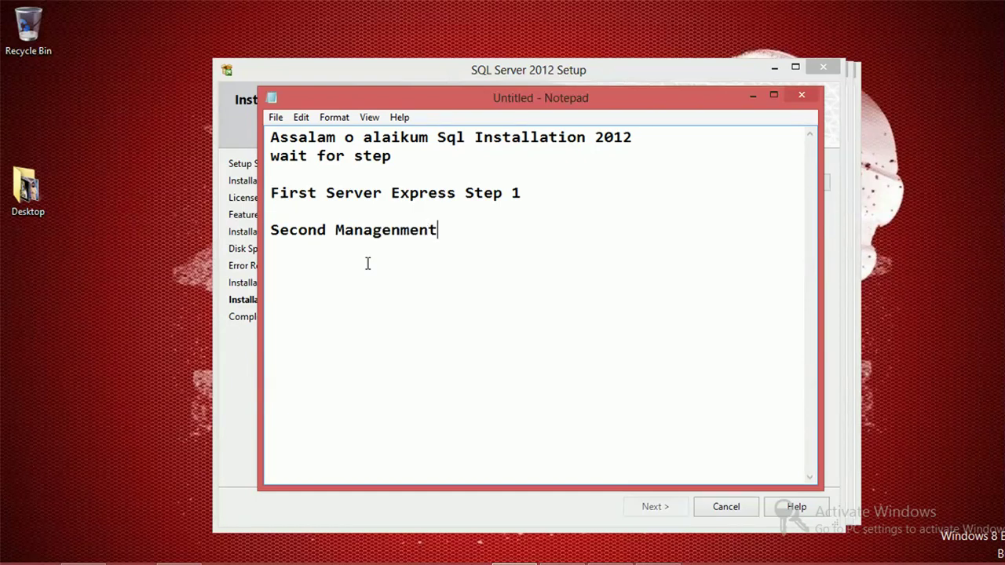
type(" Sql step 2")
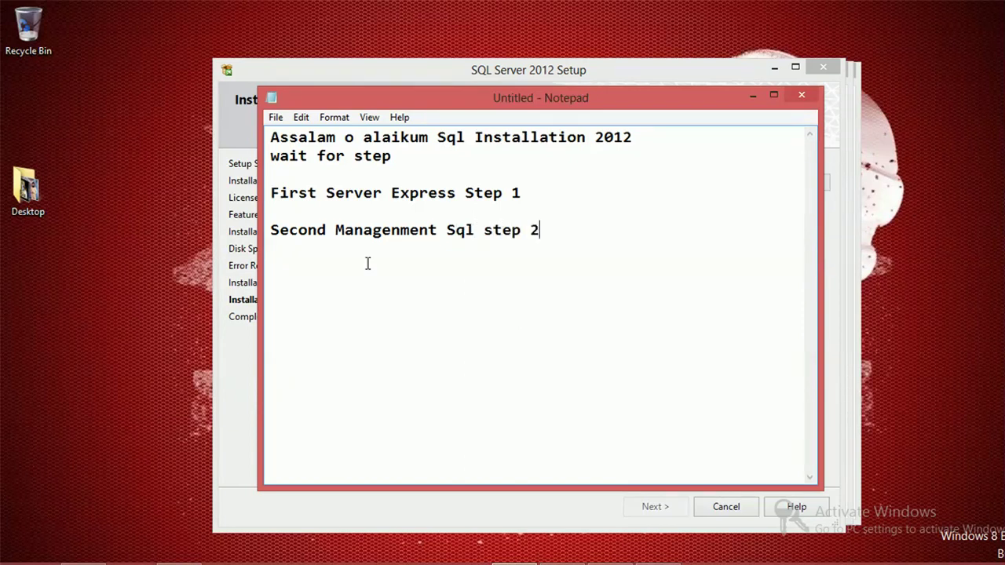
type("compl")
type("te")
- Fix the typo so the note ends 'complete to Sql Server 2012 installation', then add a new line
key("BackSpace")
key("BackSpace")
type("ete to Sql ")
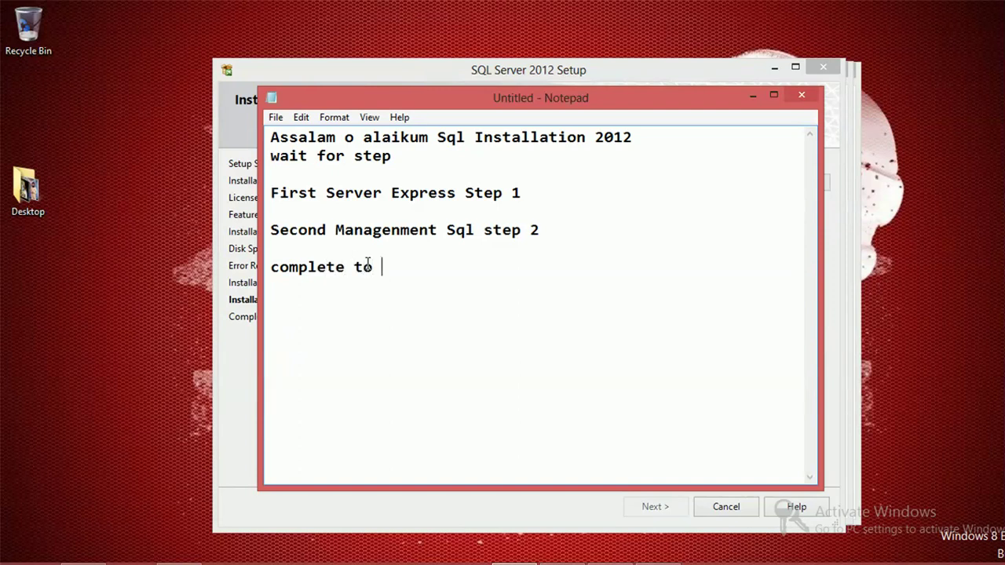
type("Server 2012 ")
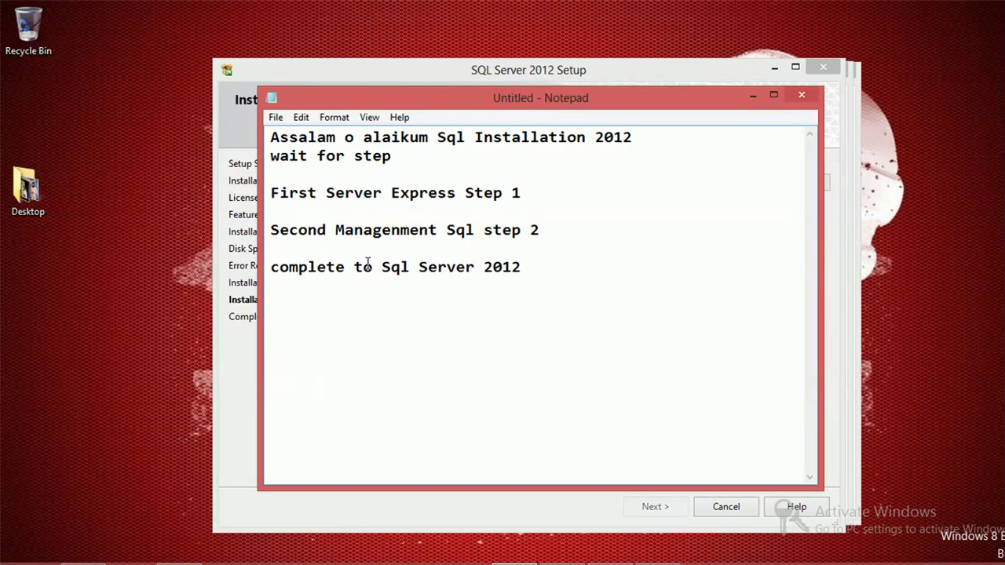
type("installation")
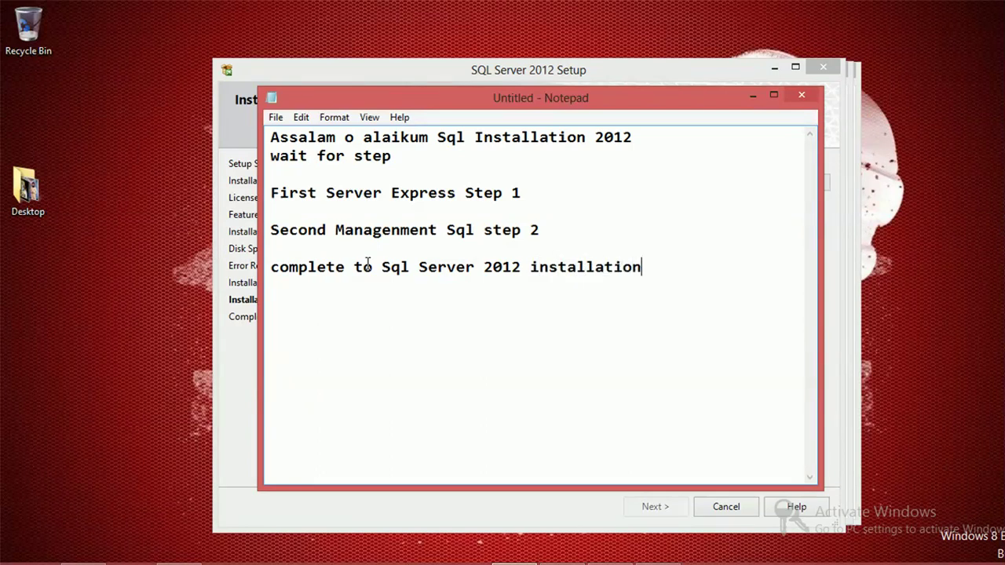
key("Return")
left_click(497, 562)
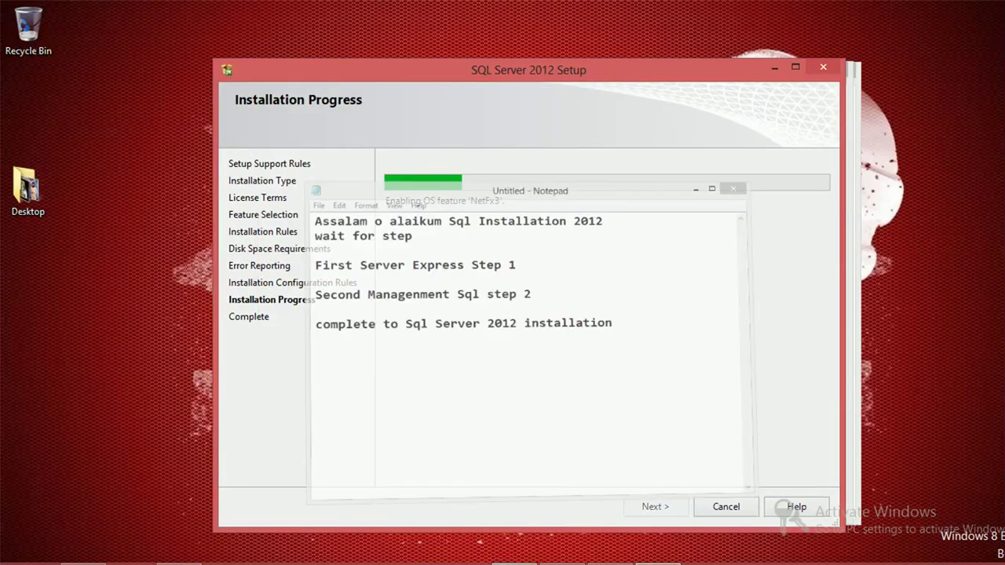
left_click(510, 562)
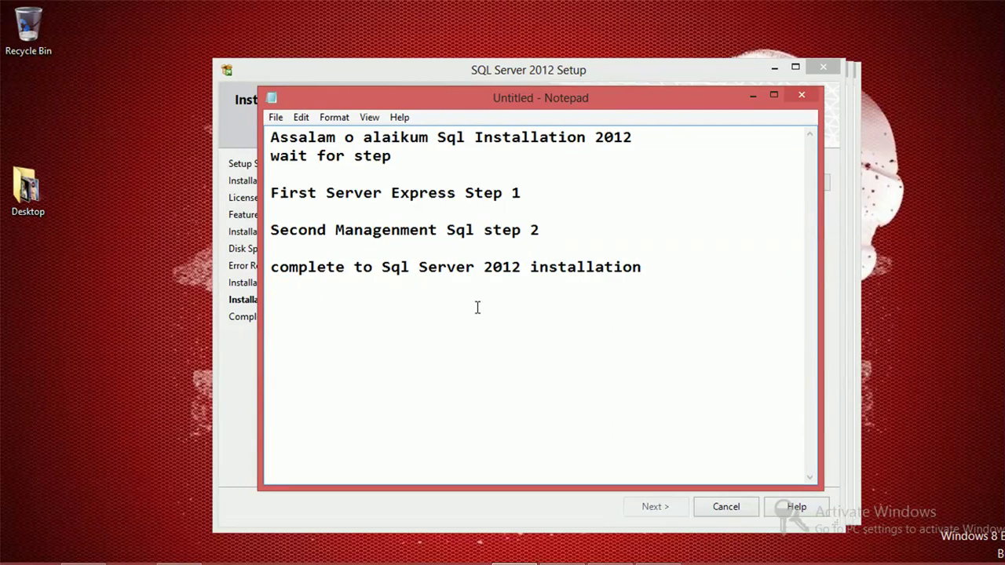
- Minimize Notepad and let the Management Tools - Basic installation run to the Complete page
left_click(749, 103)
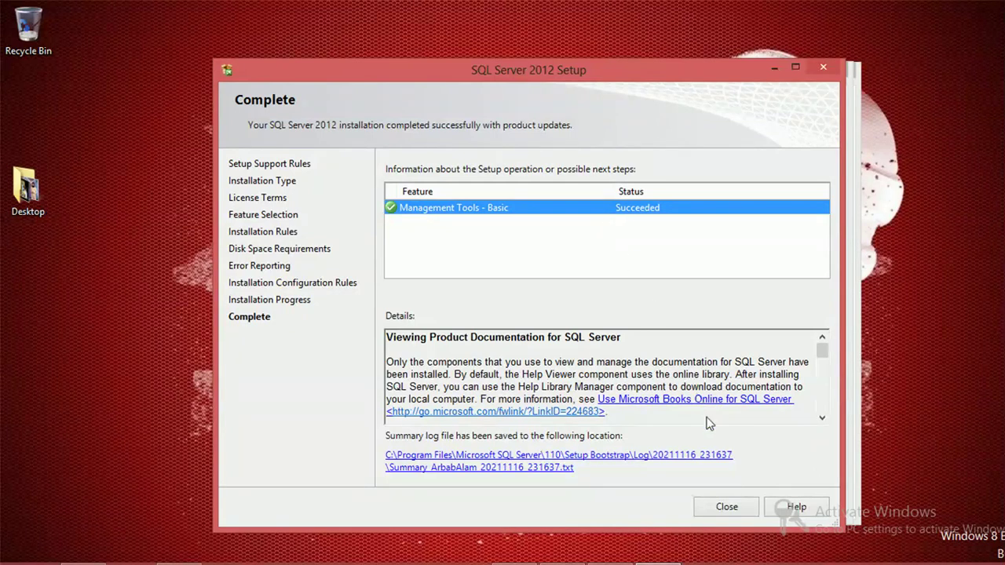
- Refresh the desktop, then close the SQL Server 2012 Setup Complete page
right_click(922, 192)
left_click(835, 234)
left_click(726, 507)
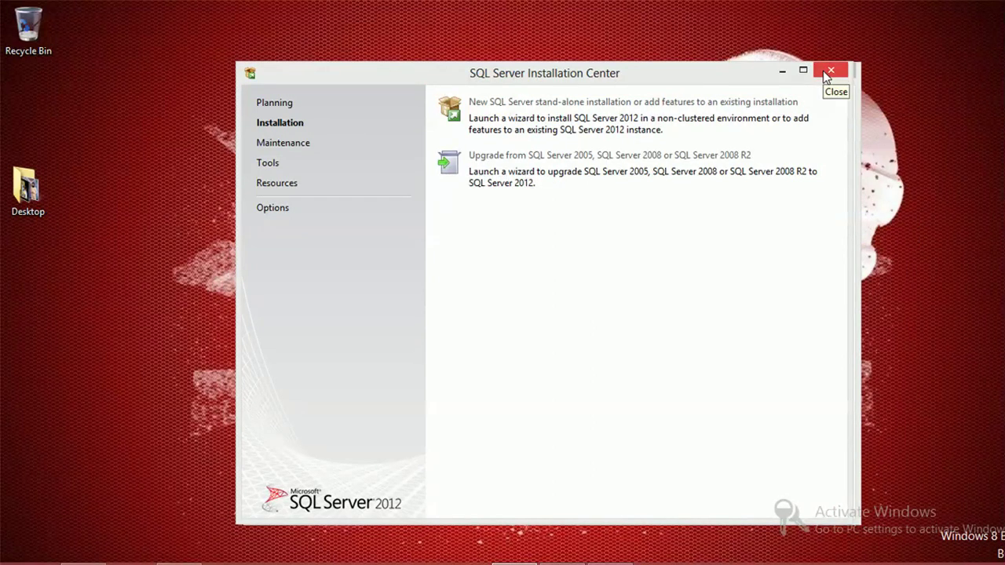
- In Notepad, add the closing line 'Thank you Watch for my Videos..............' followed by a new line
left_click(514, 563)
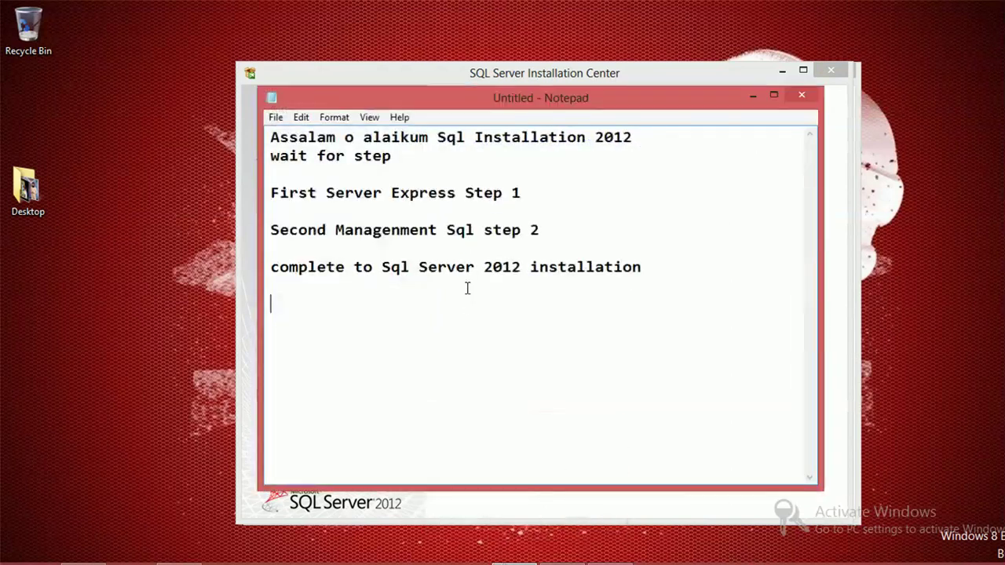
type("Thank")
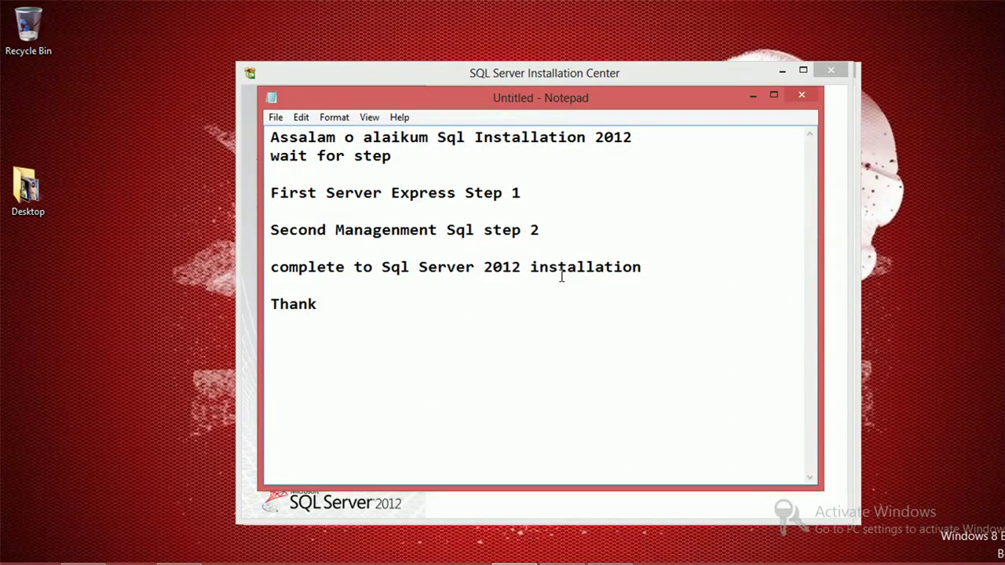
type(" you Watch for my Videos")
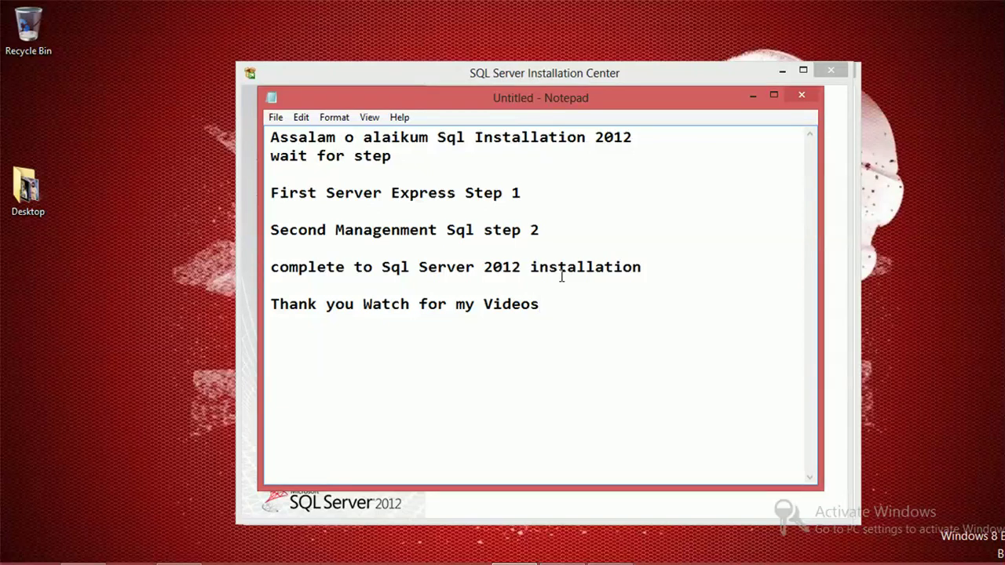
type("..............")
key("Return")
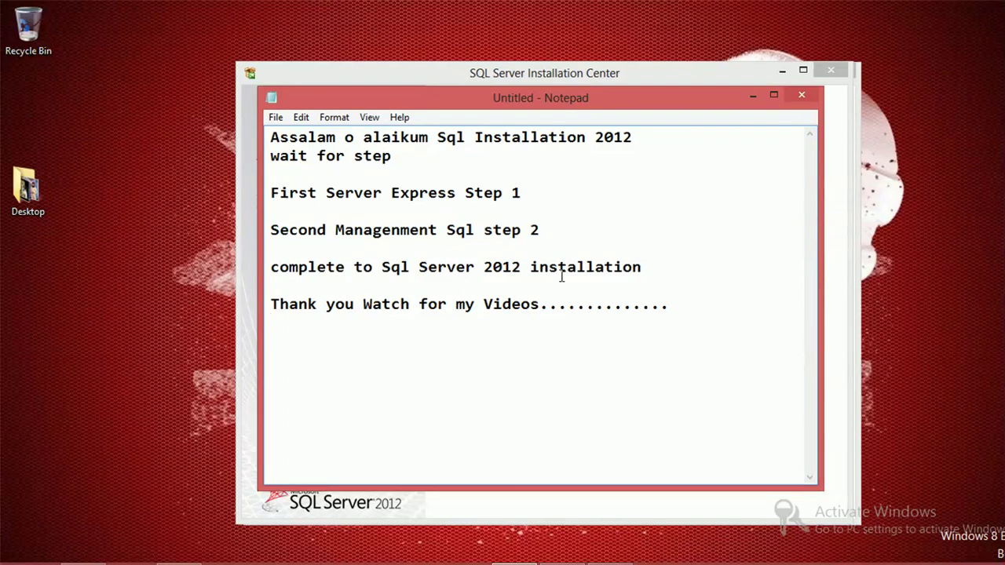